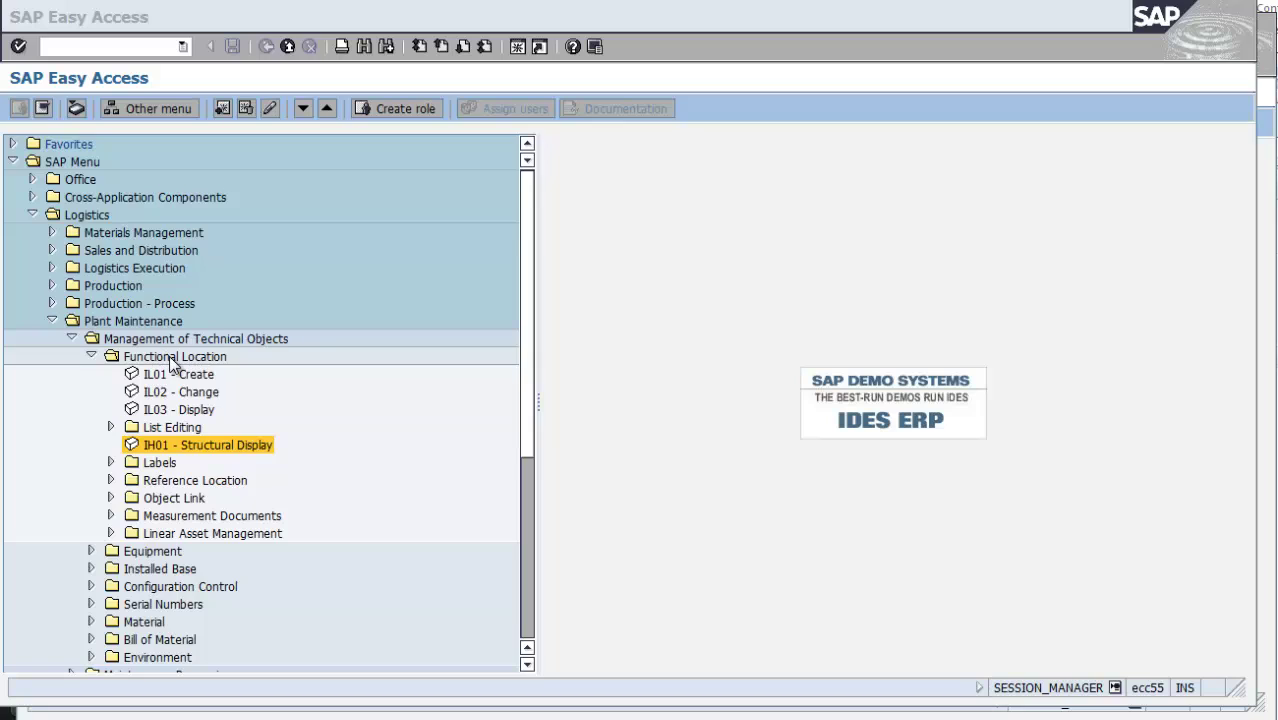
Display the structure of functional location 1000 with BOM explosion included, and expand 1000-WHS down to 1000-WHS-DO.
double_click(218, 450)
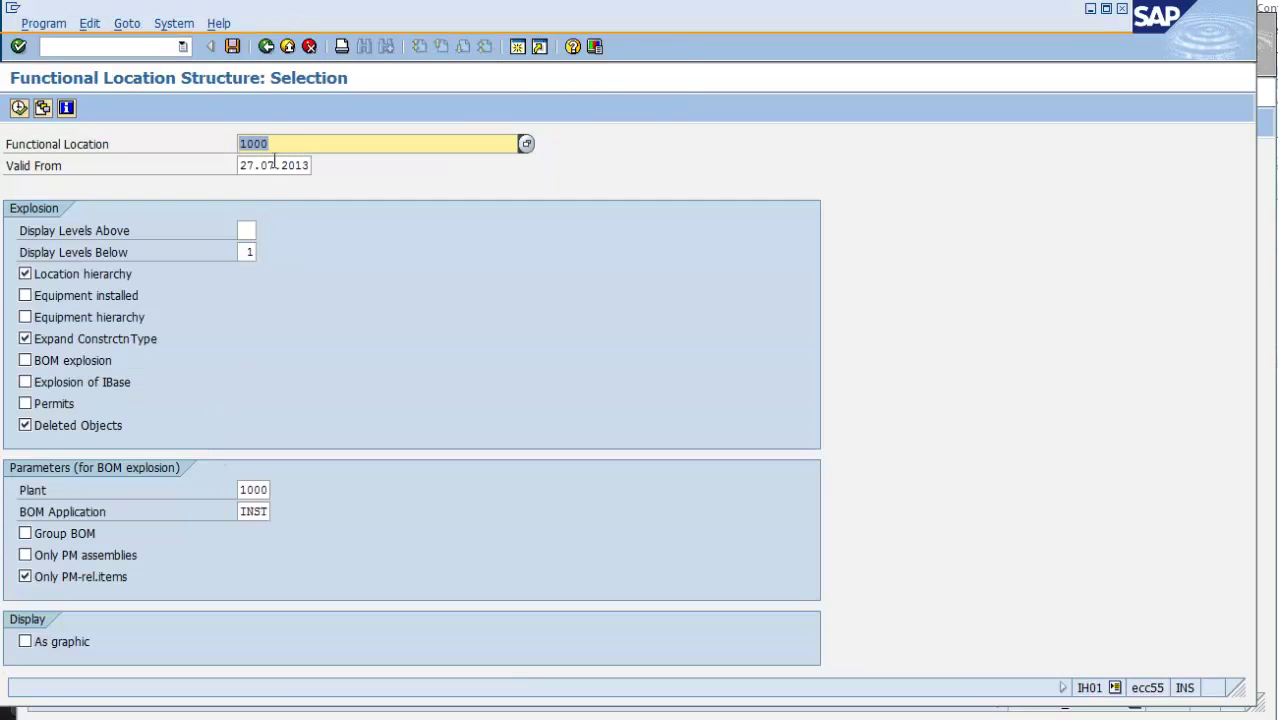
left_click_drag(277, 142, 229, 139)
left_click(26, 364)
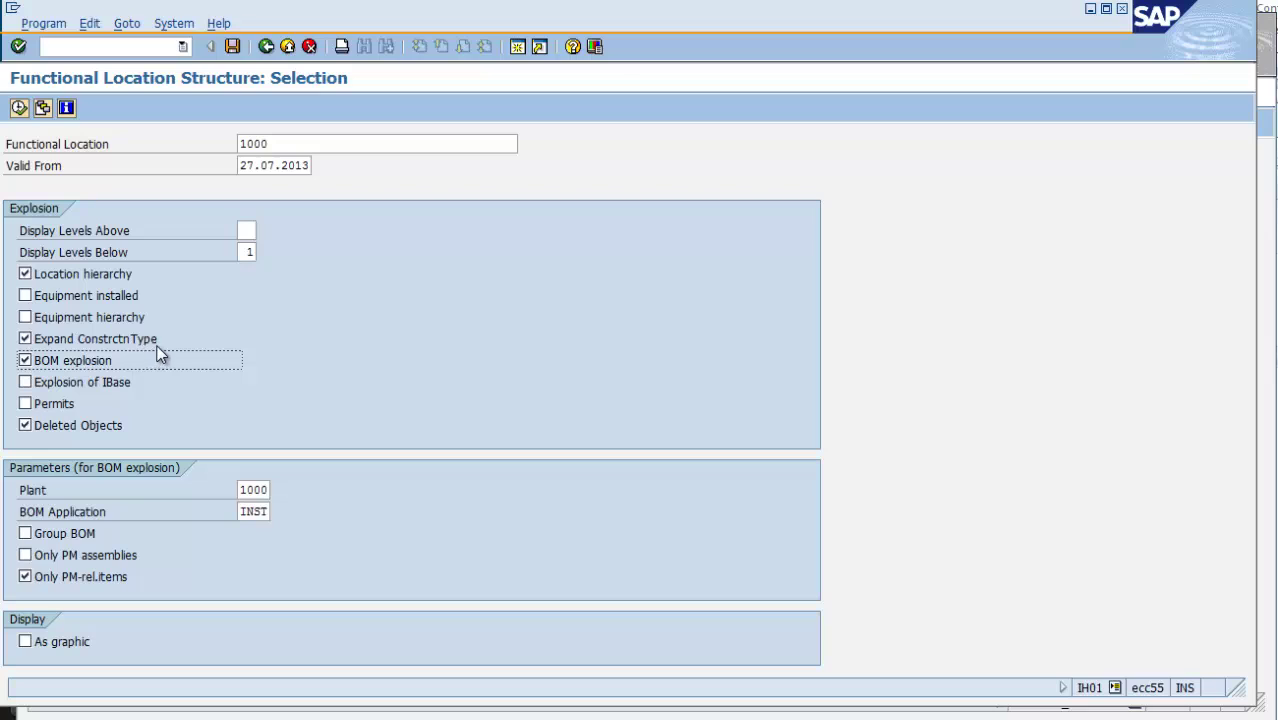
left_click(20, 109)
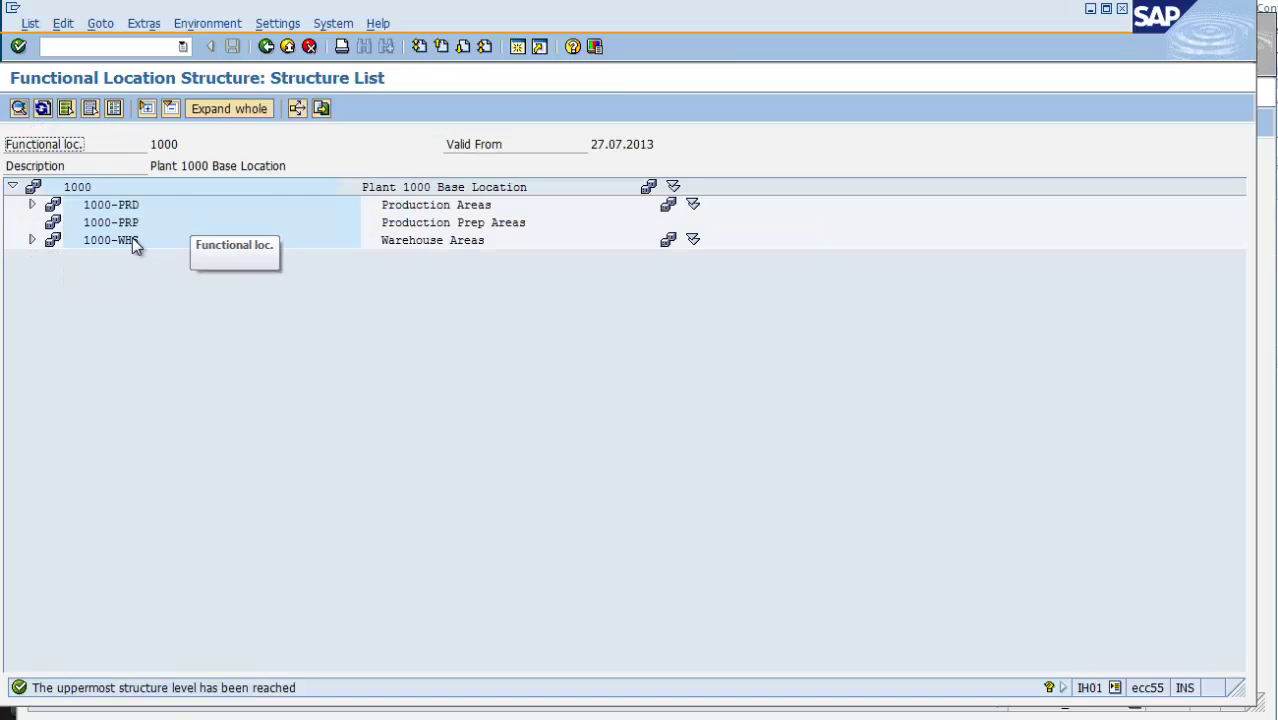
left_click(32, 240)
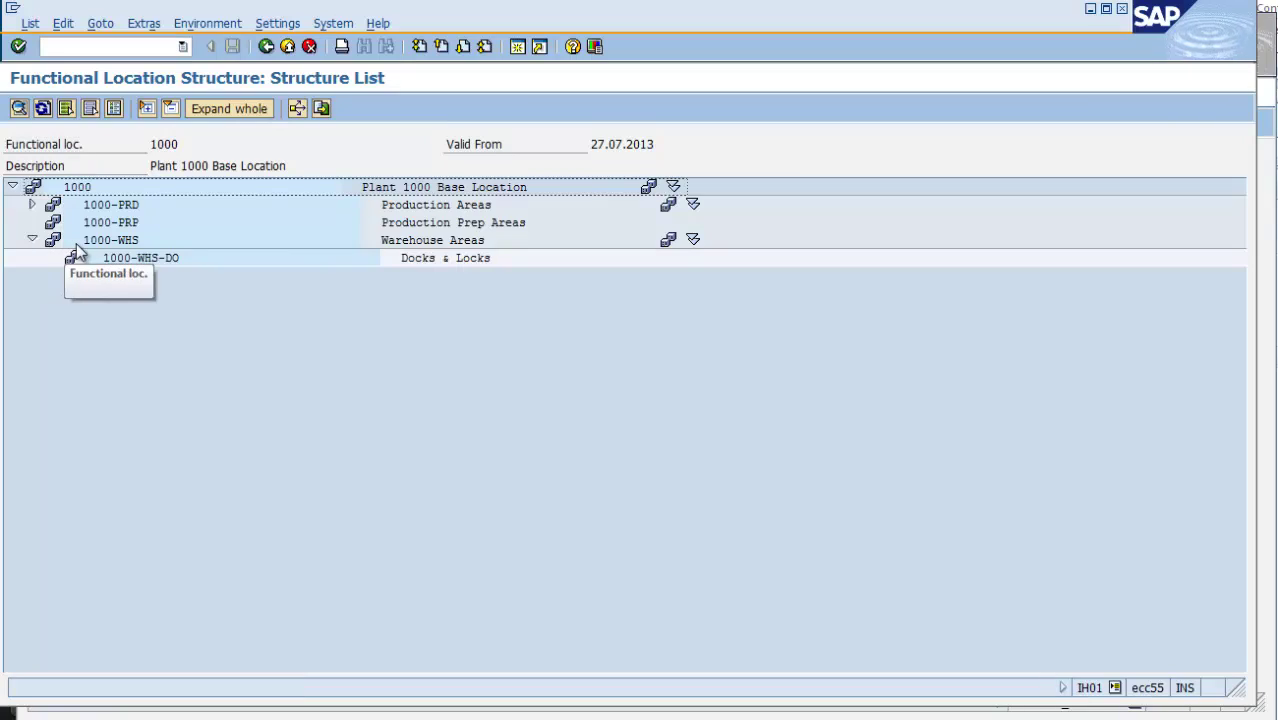
left_click(177, 259)
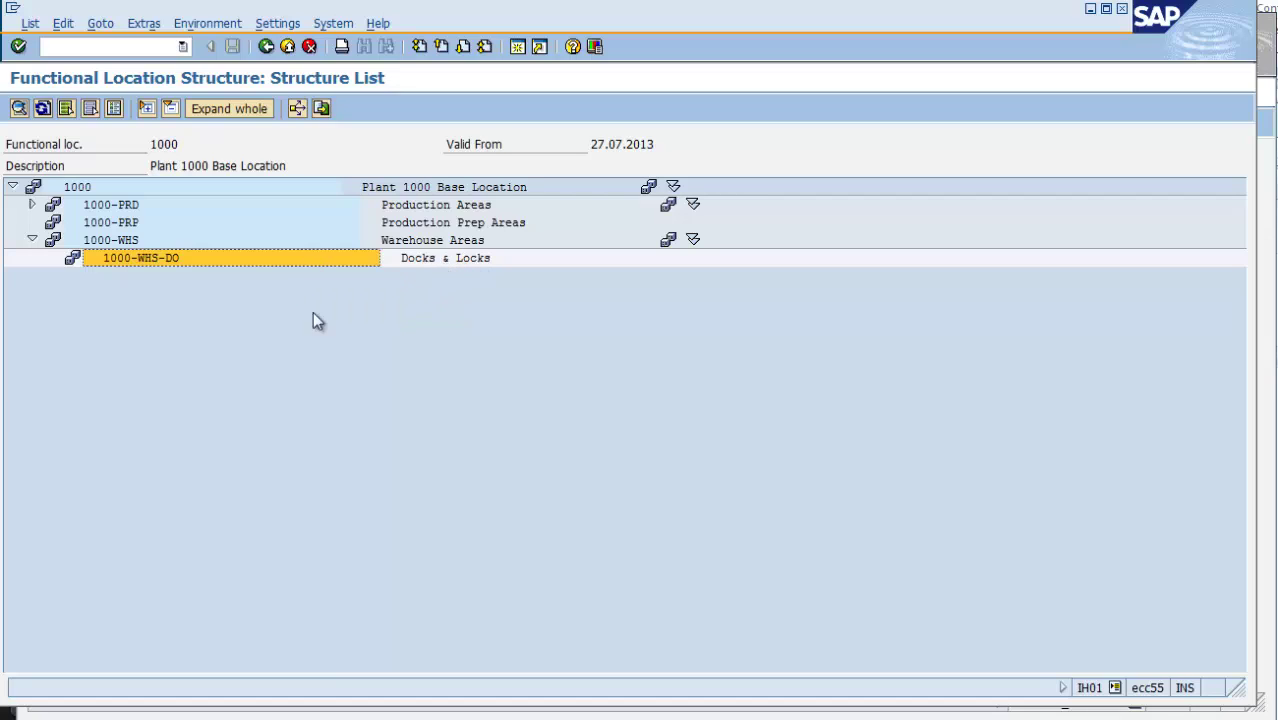
In the other SAP session, start creating a functional location BOM (IB11) for 1000-WHS-DO in plant 1000 with usage 4.
left_click(72, 716)
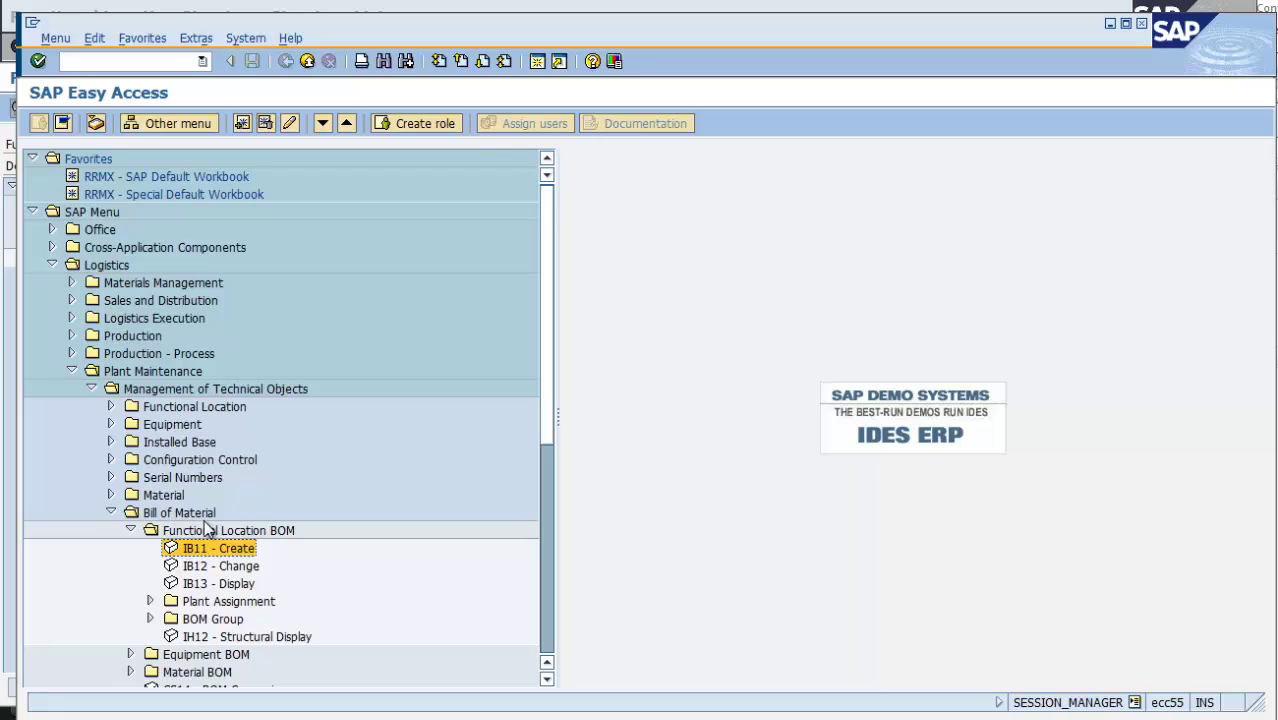
double_click(240, 556)
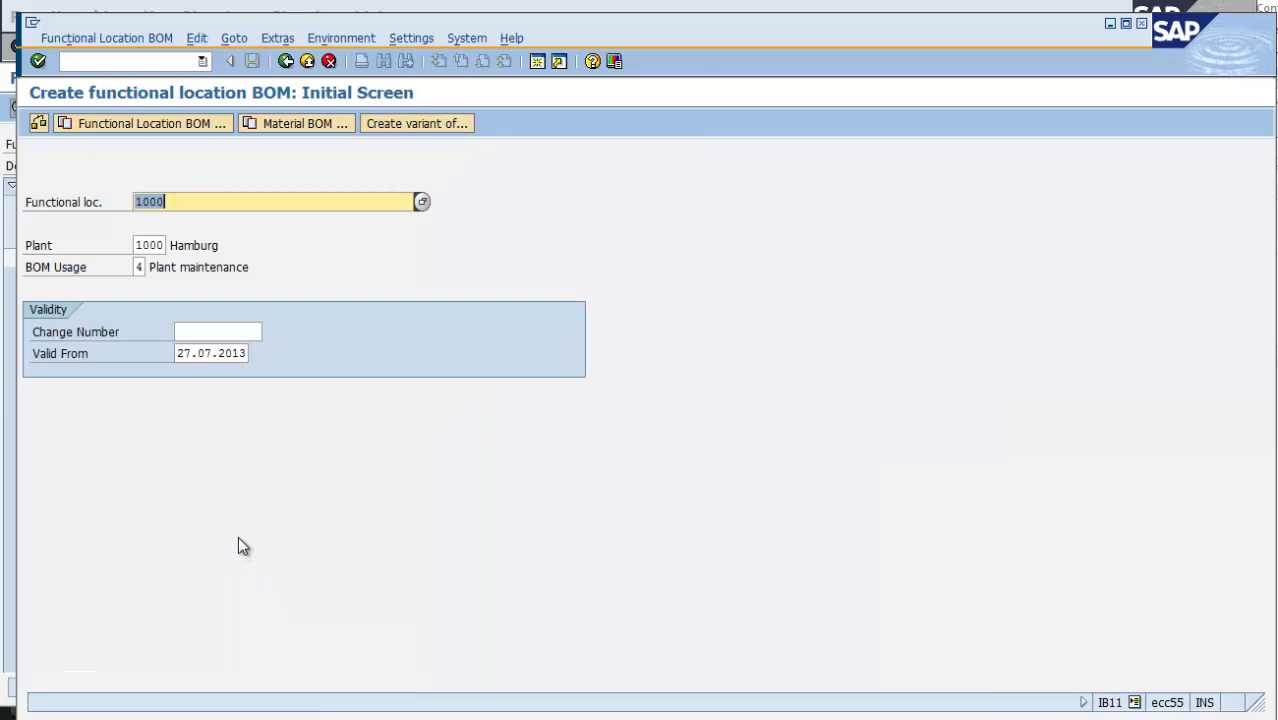
left_click(188, 204)
type("-WHS-DO")
left_click(38, 62)
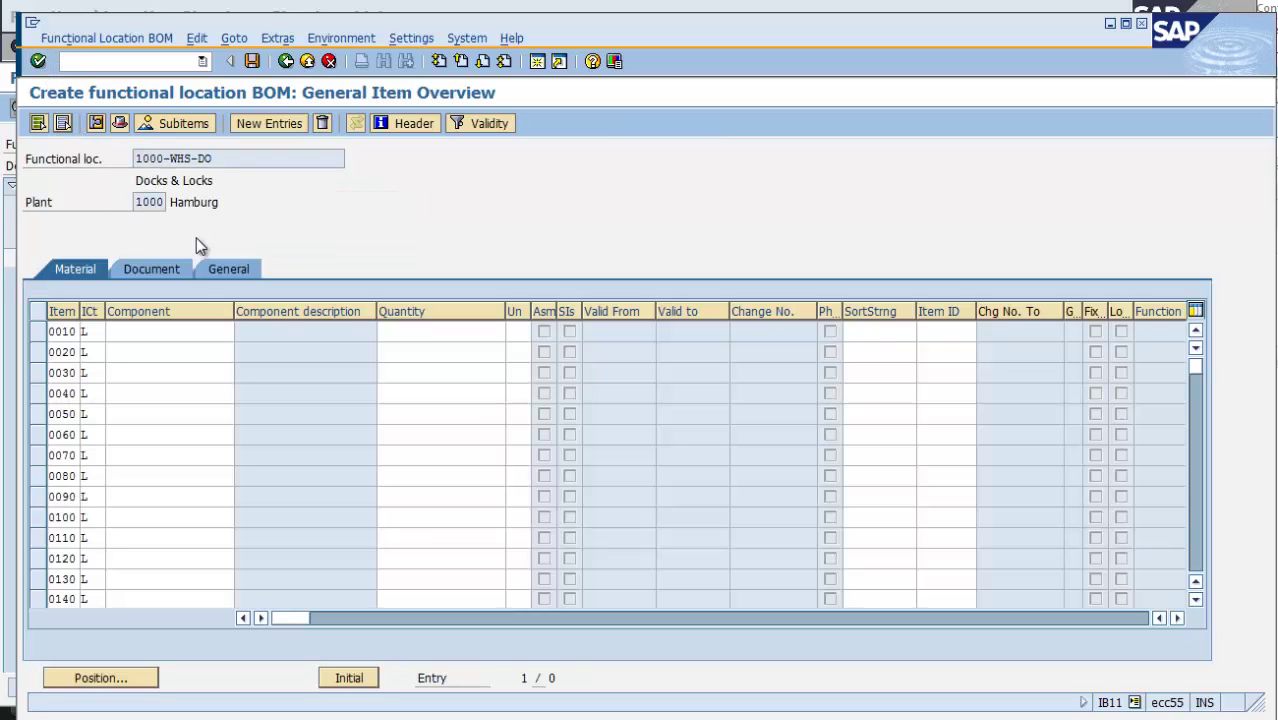
Enter component 2047 with quantity 1 as stock item 0010 of the BOM.
left_click(135, 332)
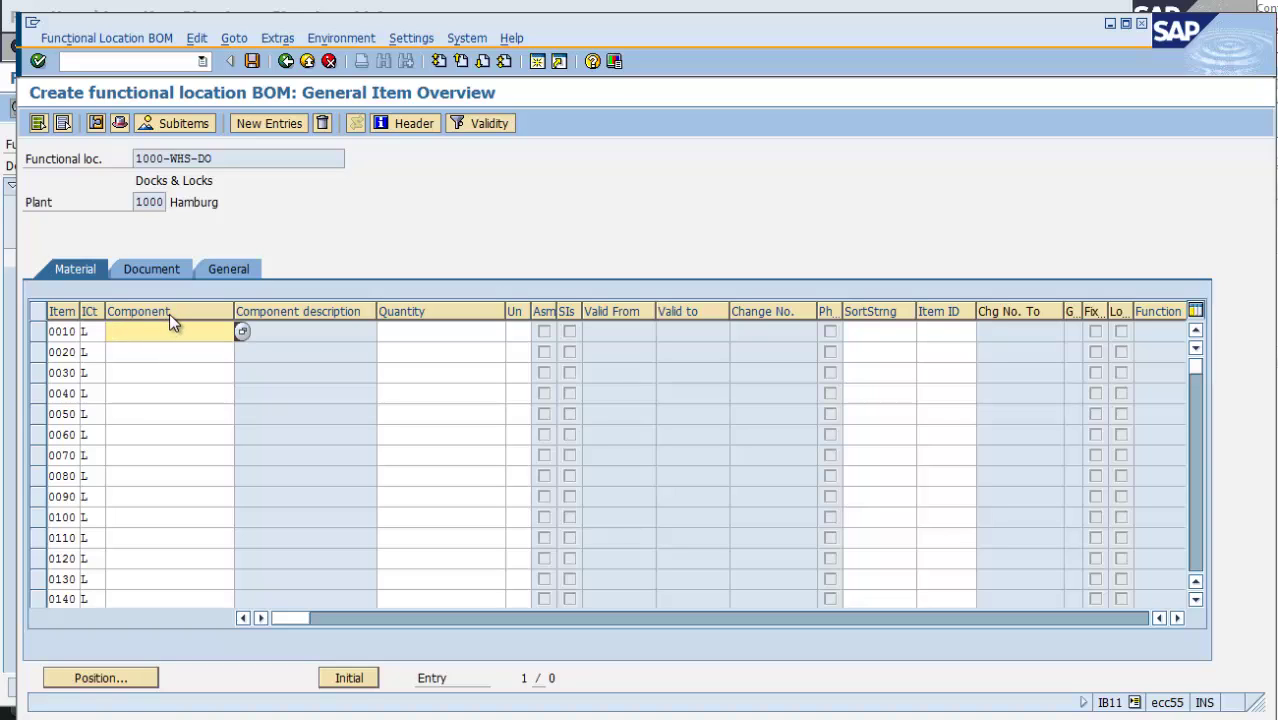
type("2047")
key("Tab")
type("1")
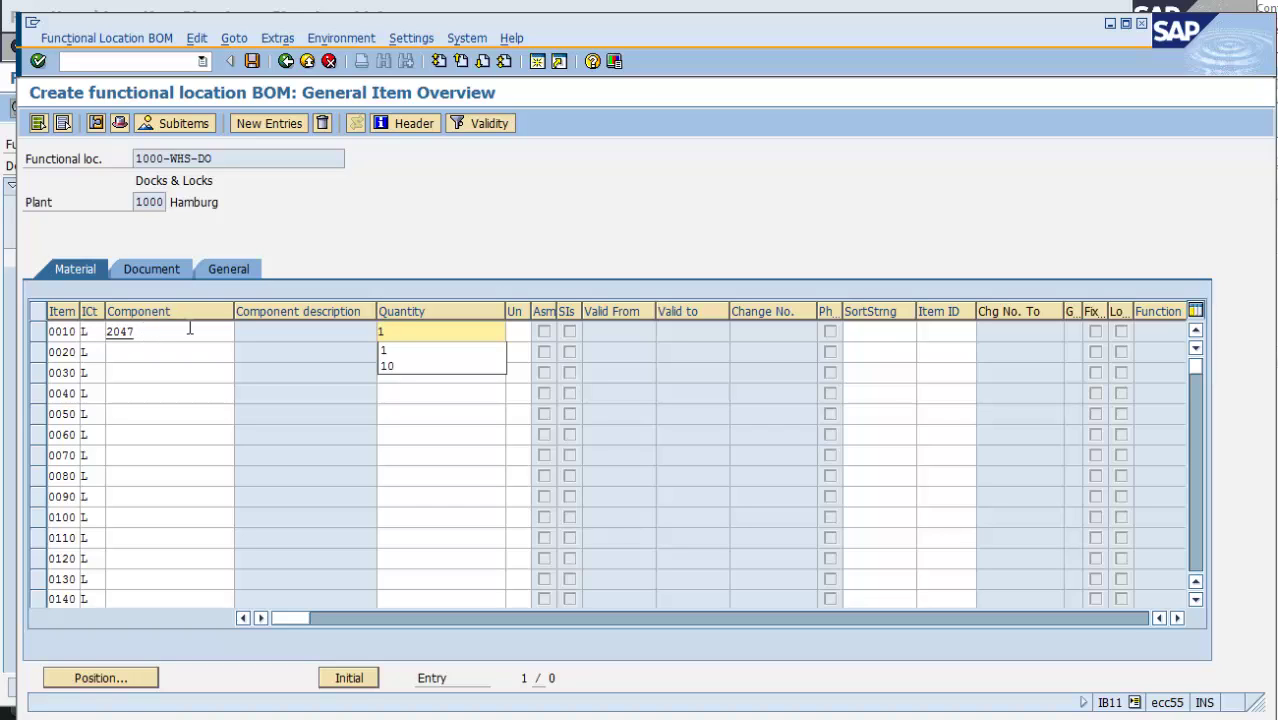
left_click(401, 331)
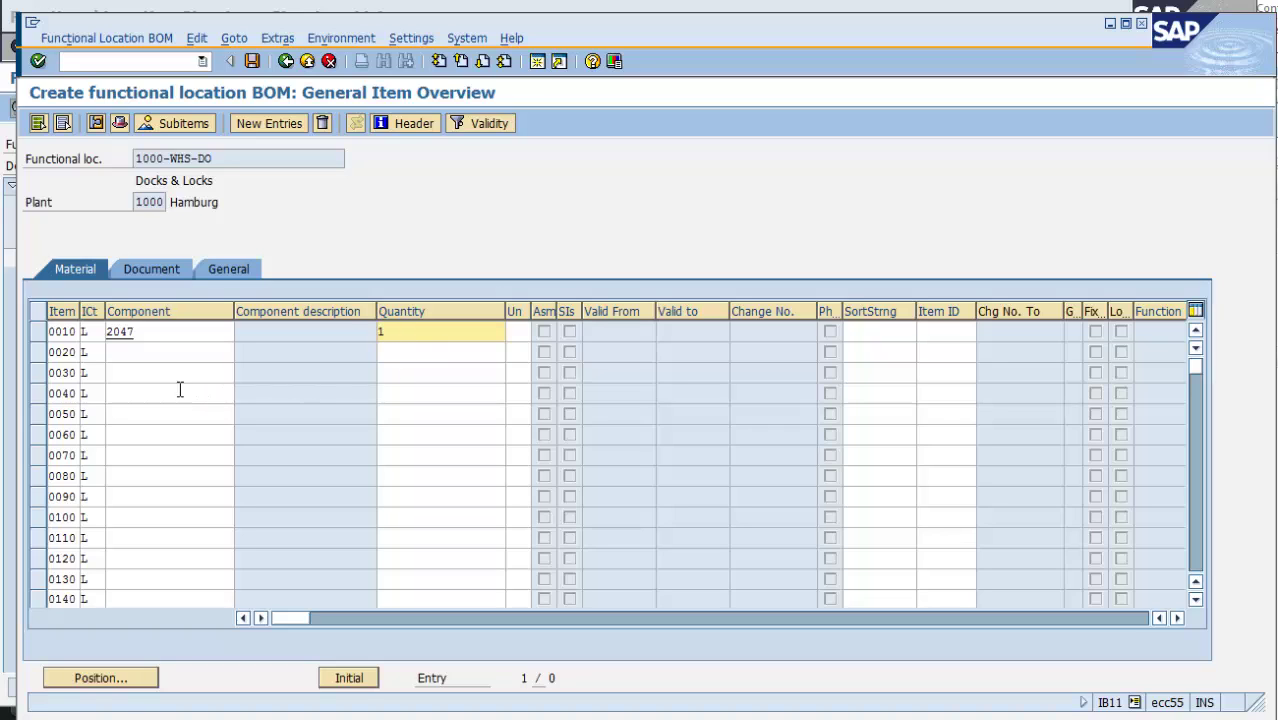
Enter component 2048 with quantity 1 as stock item 0020 of the BOM.
left_click(162, 352)
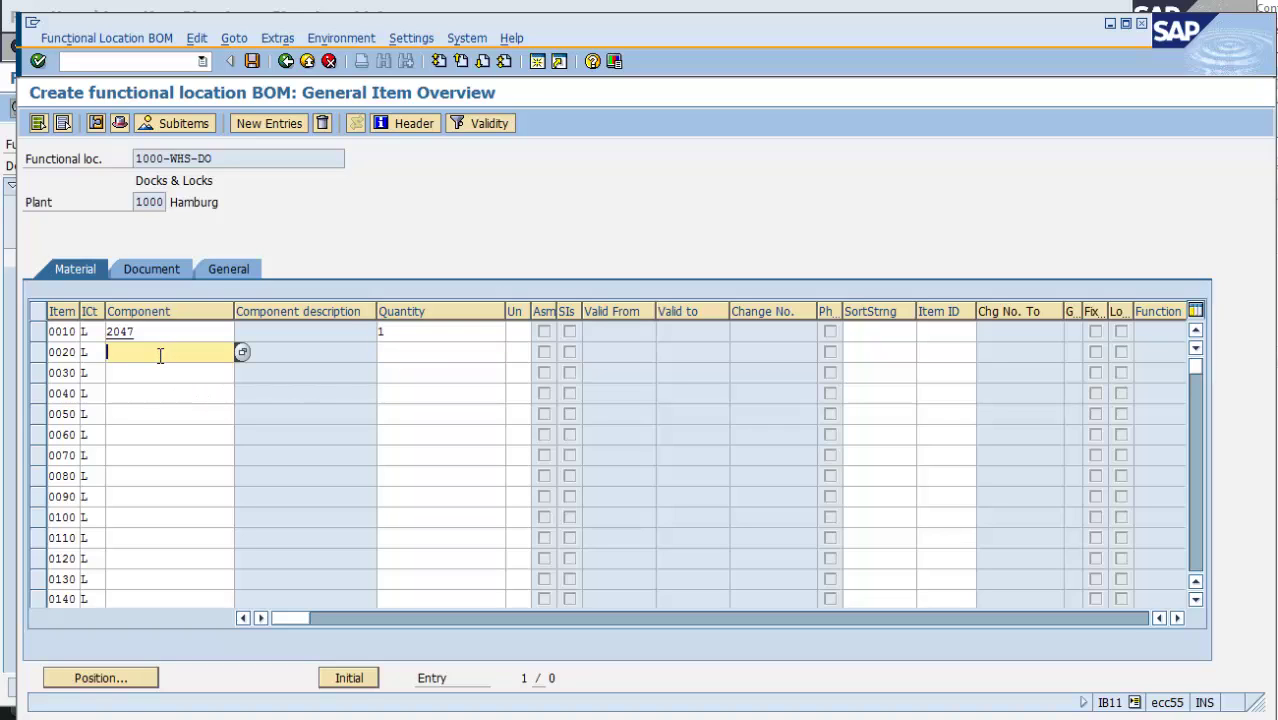
type("2048")
left_click(395, 349)
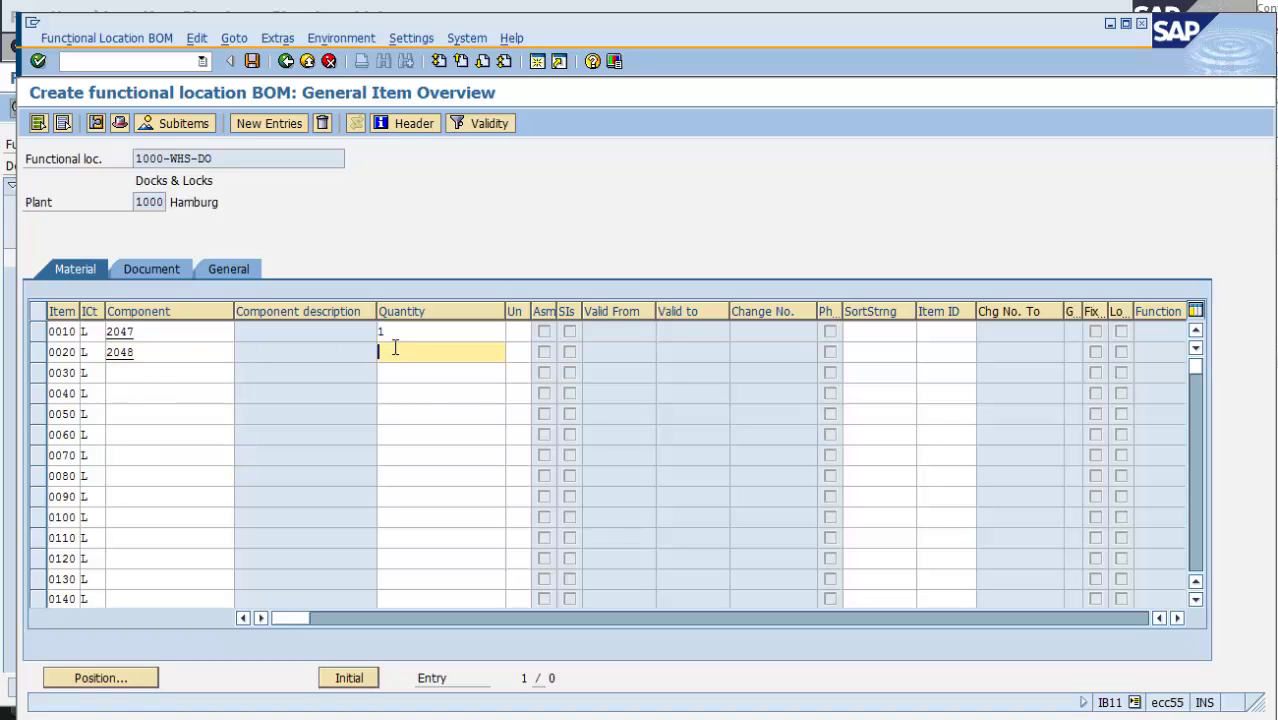
type("1")
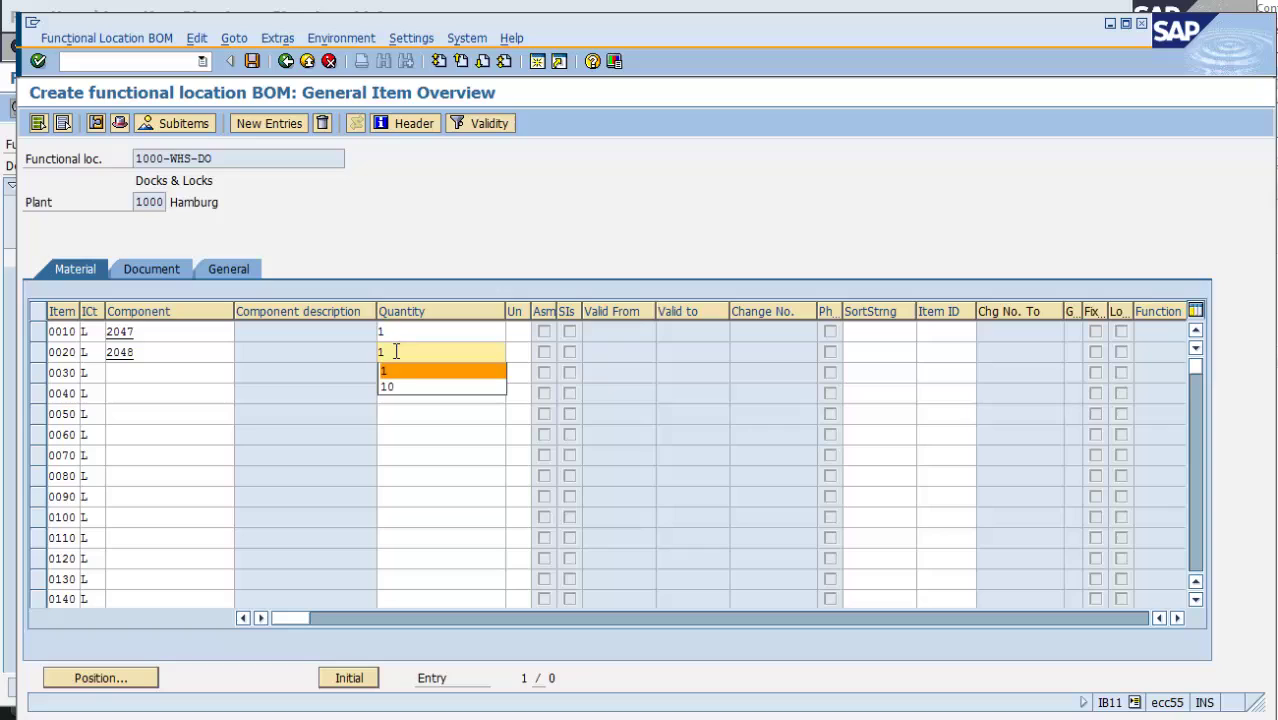
left_click(402, 351)
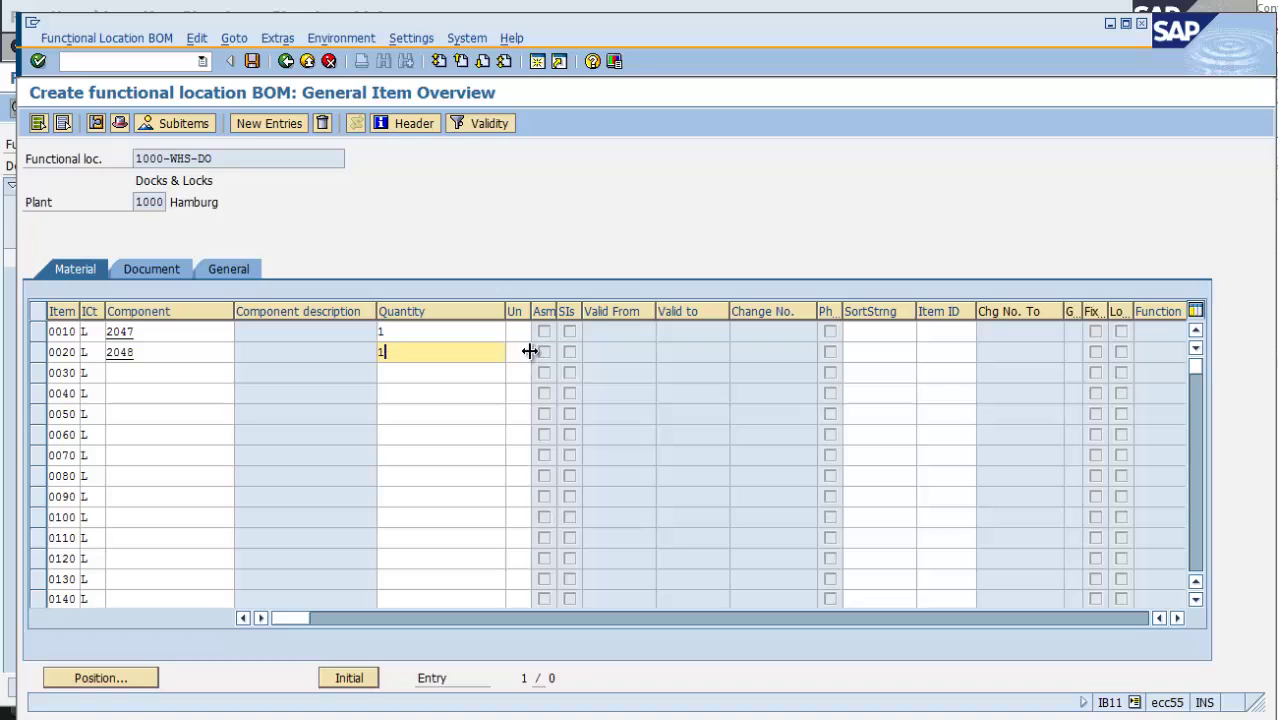
Examine the available item categories for item 0030, such as stock, text and document items, without choosing one.
left_click(141, 333)
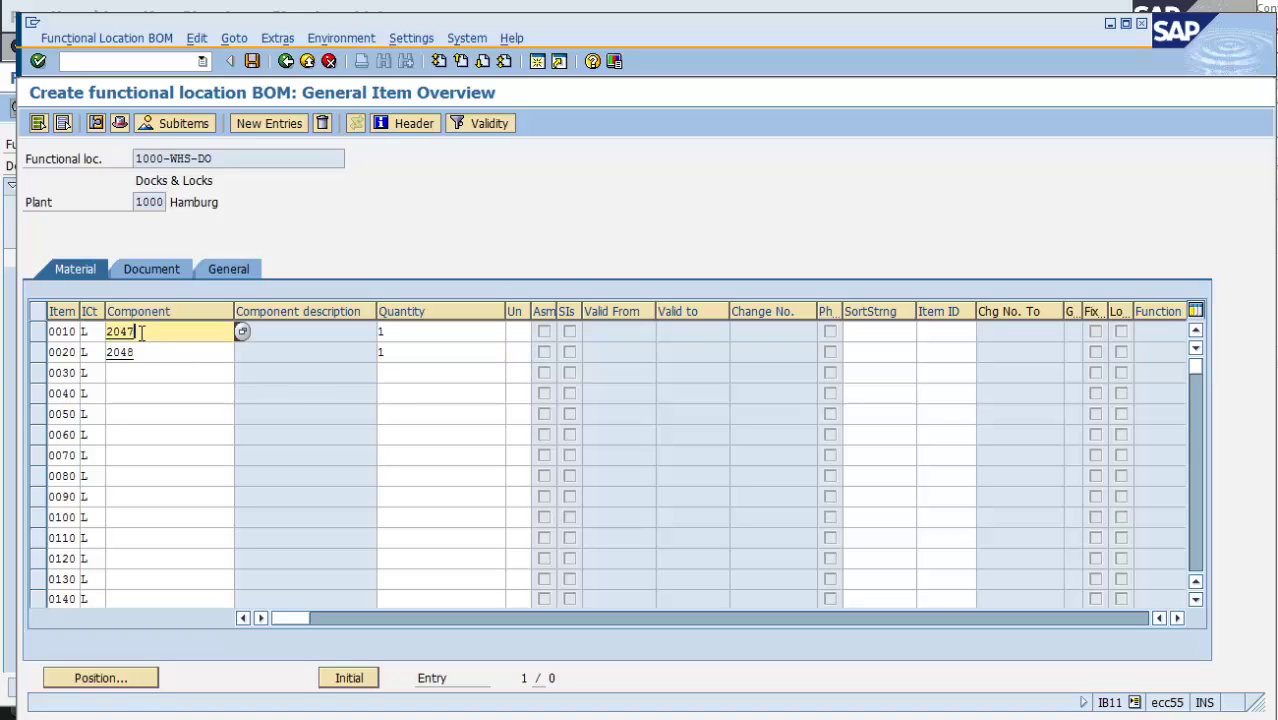
left_click(96, 374)
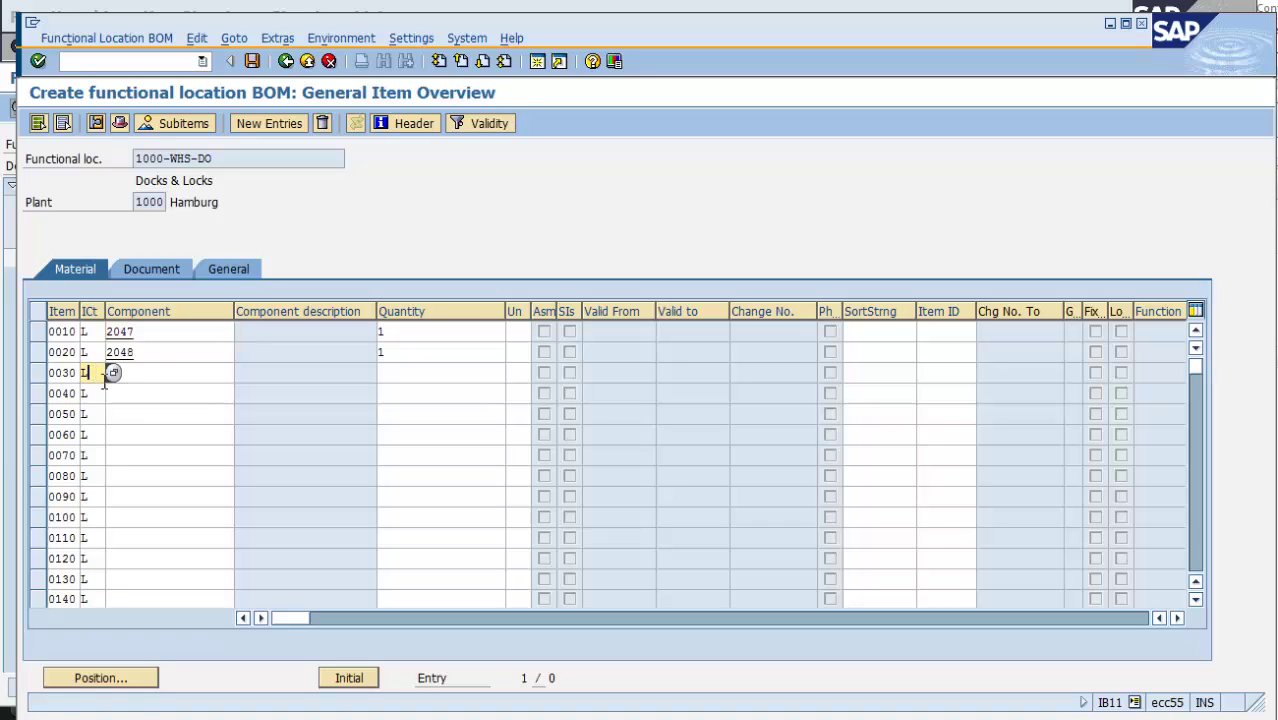
left_click(114, 373)
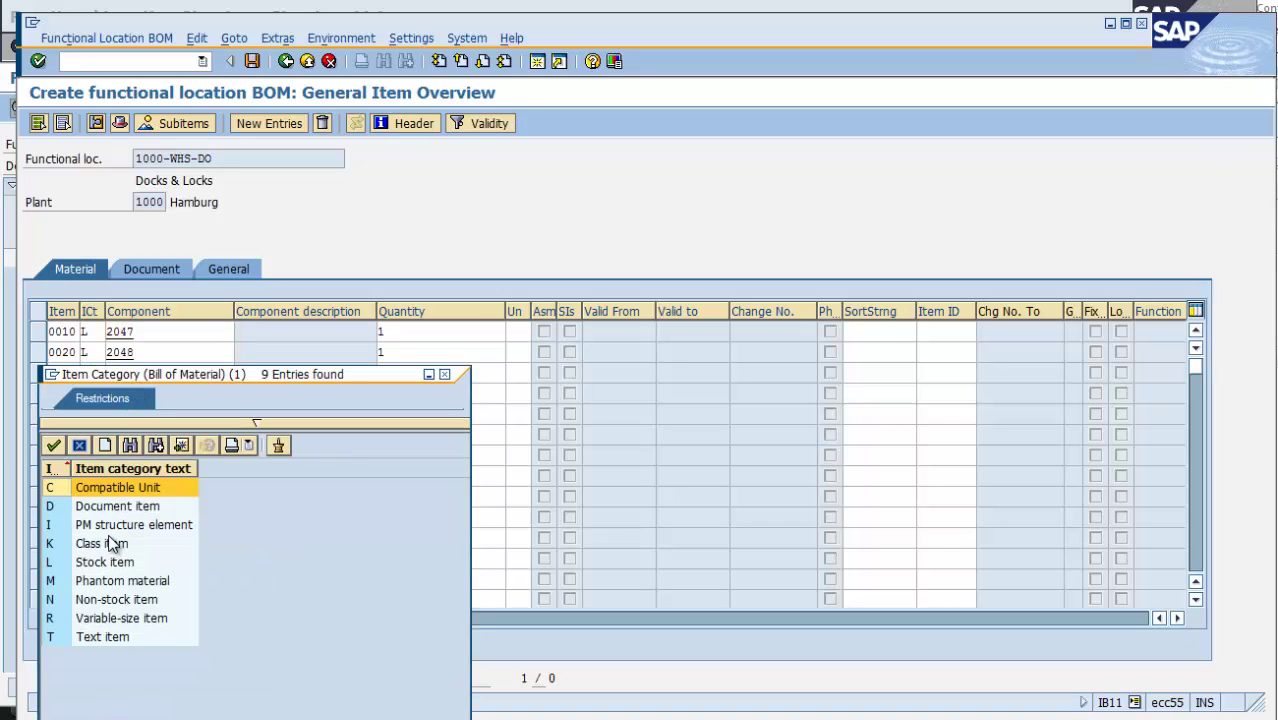
left_click(104, 531)
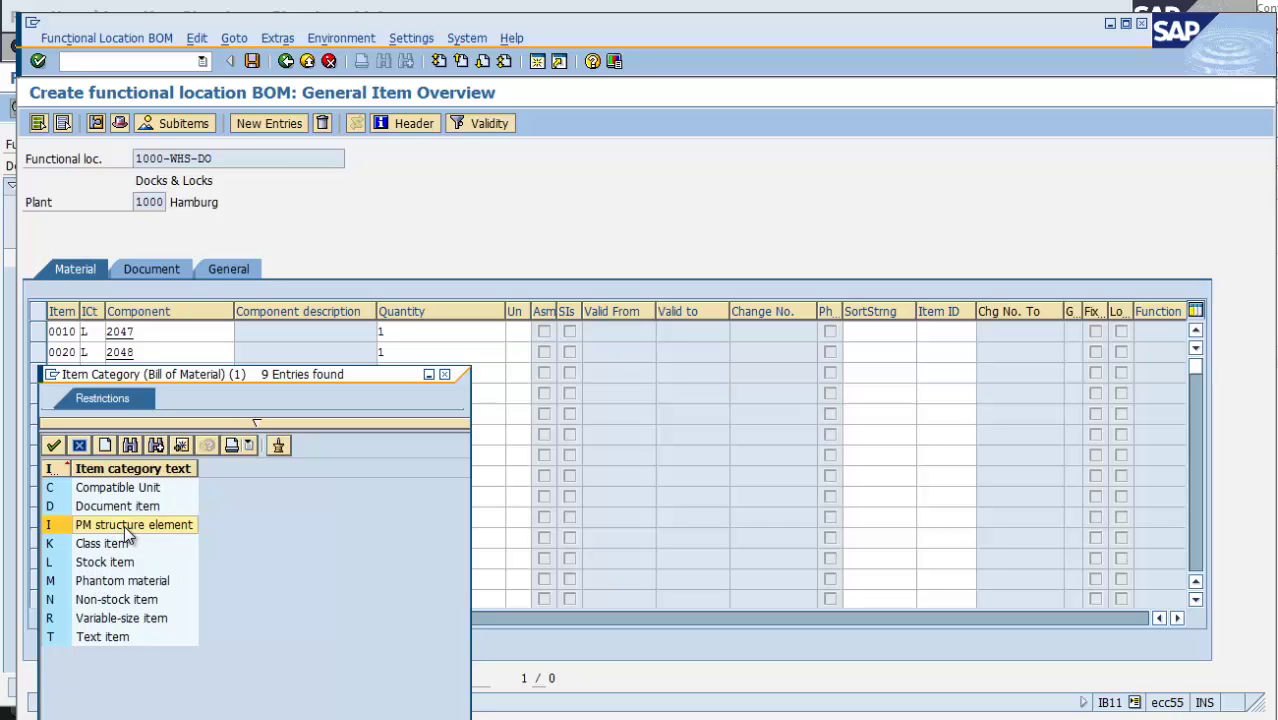
left_click(105, 563)
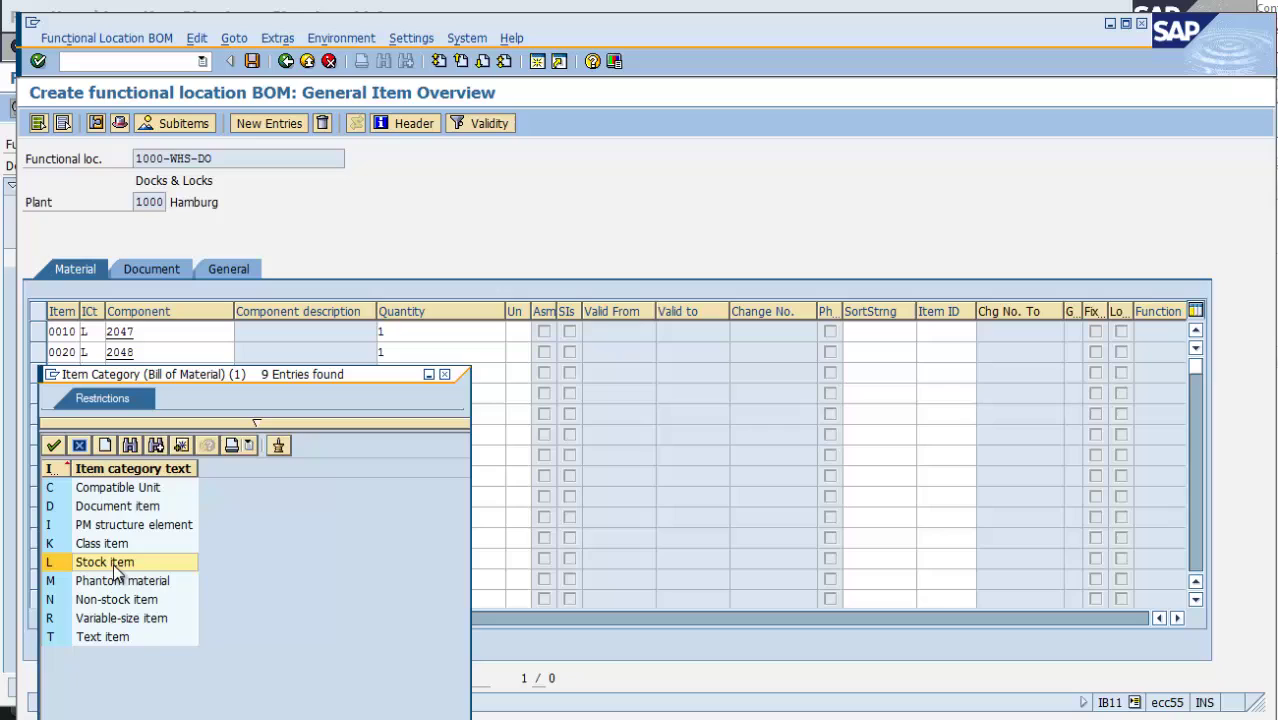
left_click(98, 640)
left_click(120, 510)
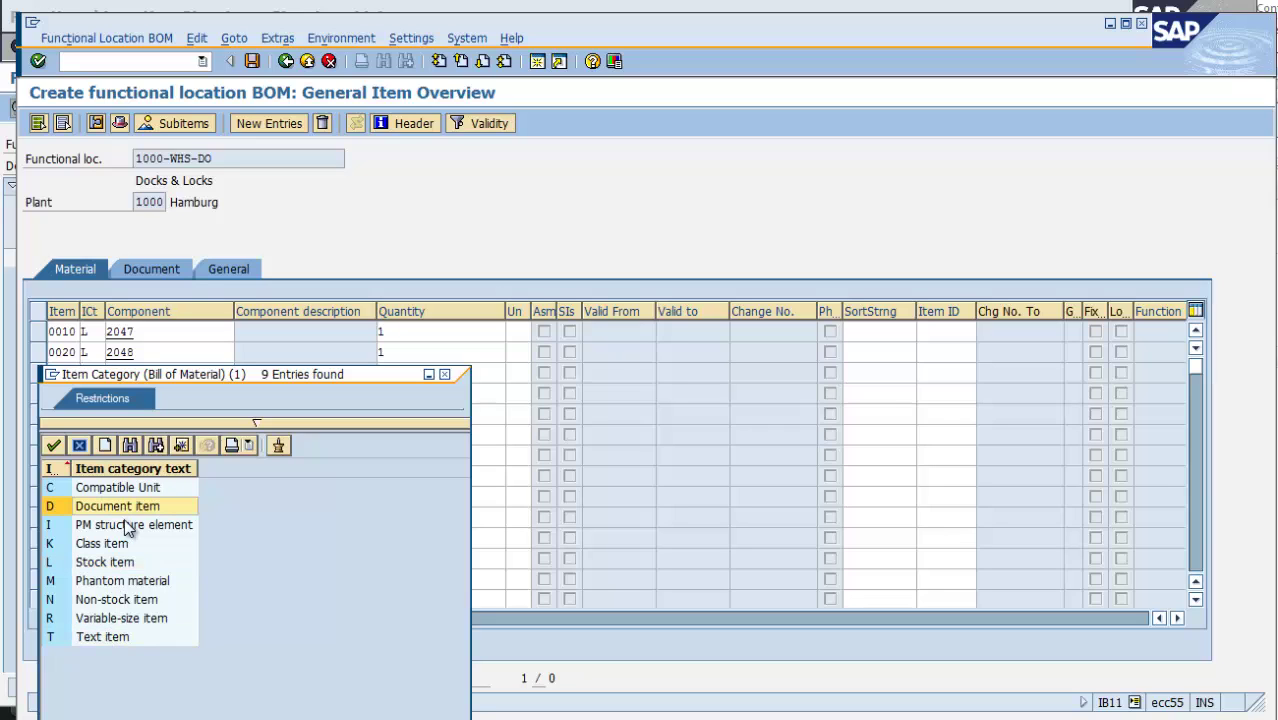
left_click(80, 445)
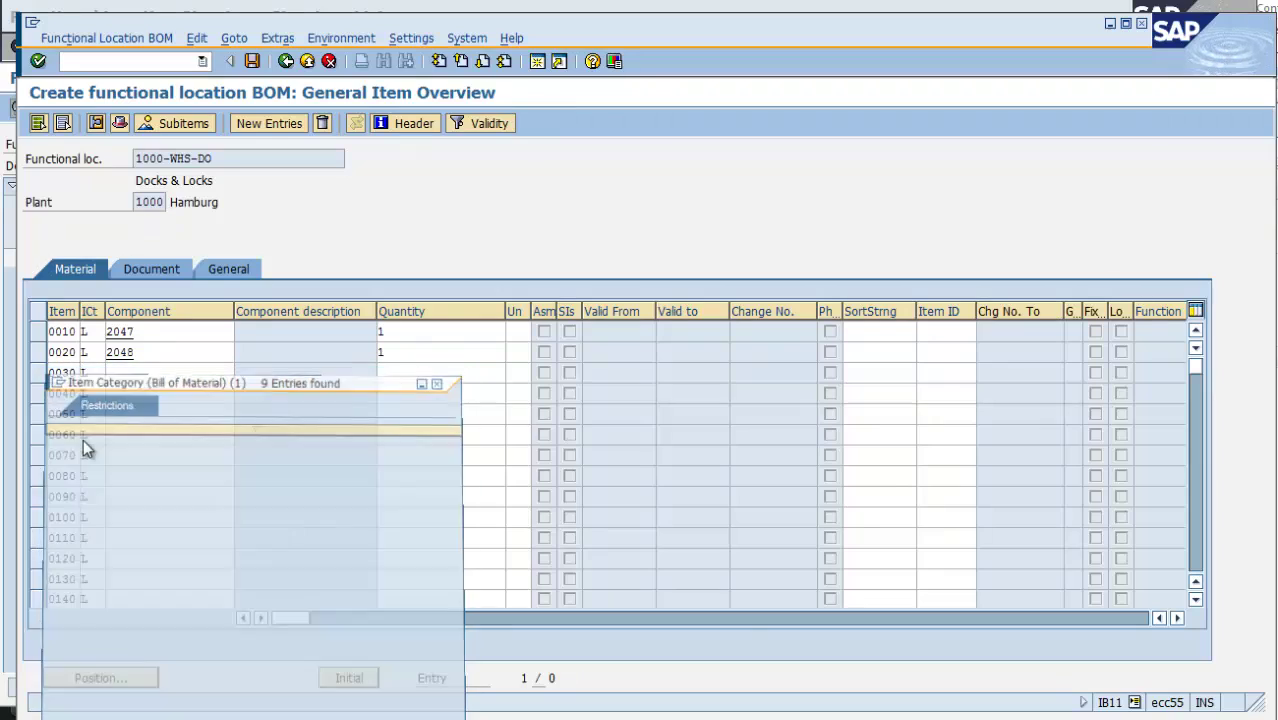
Validate the entered components 2047 and 2048 so that their descriptions, units and validity dates are filled in.
left_click(180, 333)
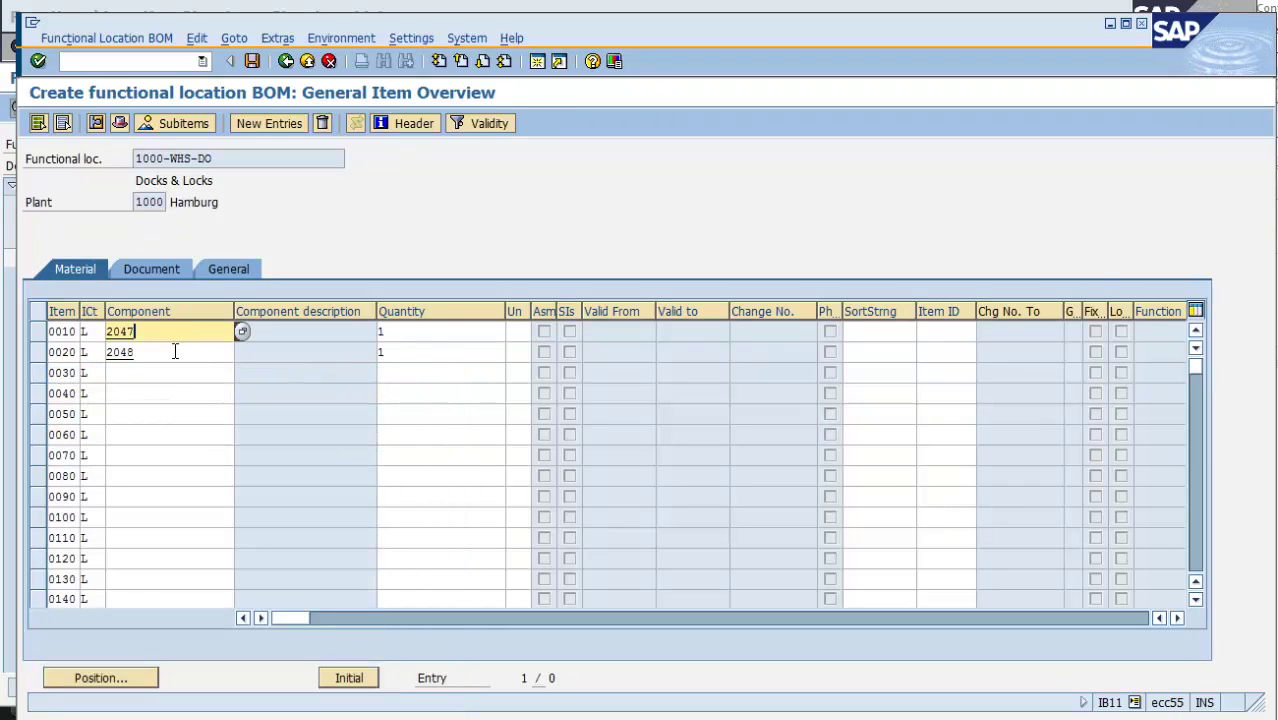
left_click(176, 352)
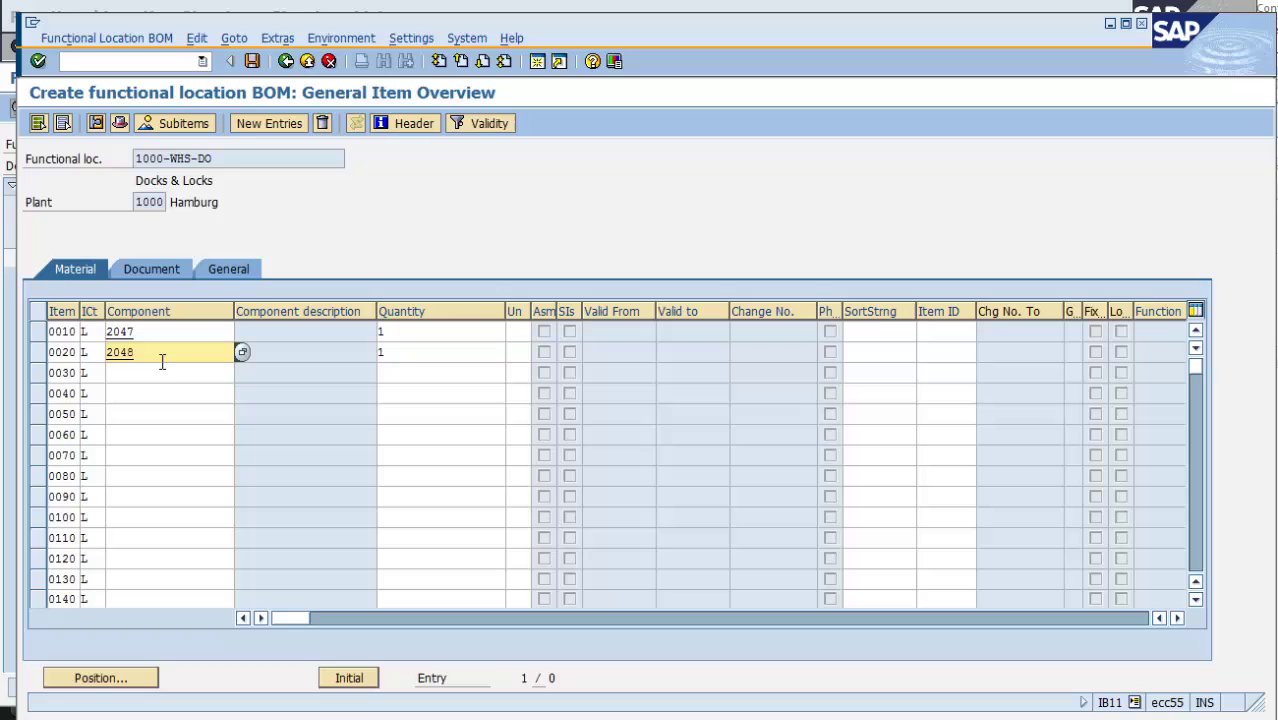
key("Return")
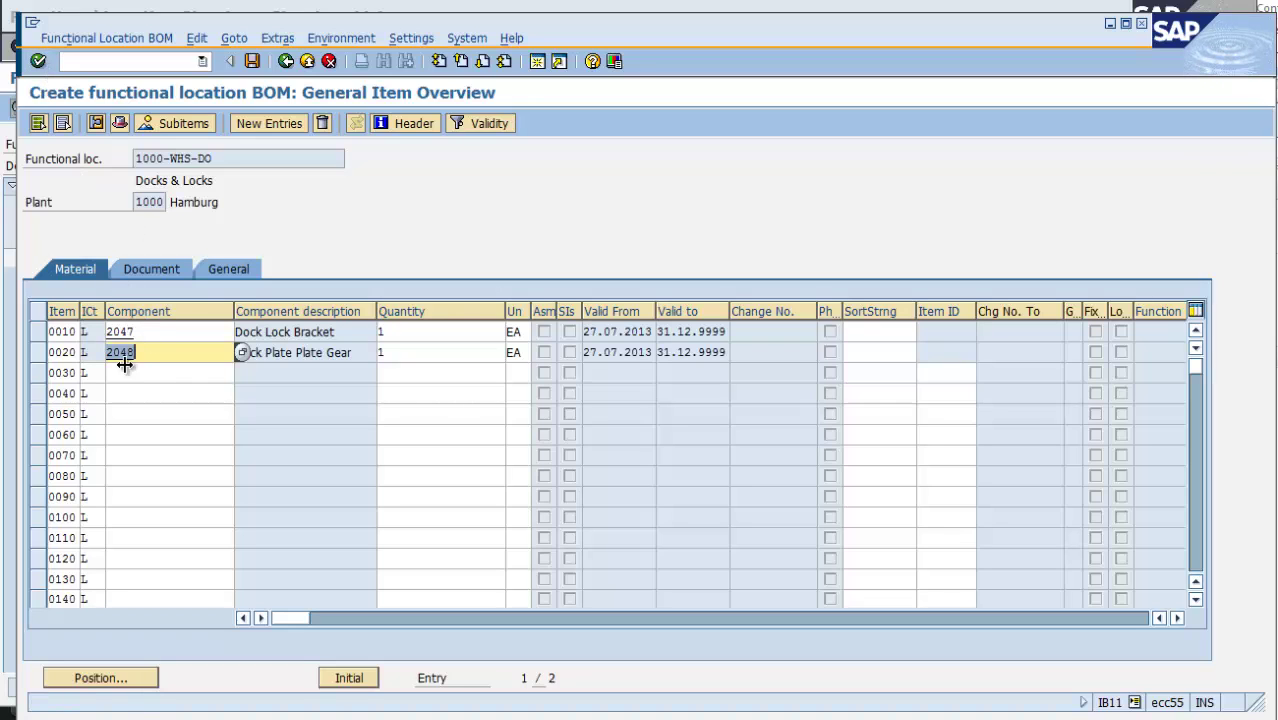
Add the item text "item text lines for review" and "2nd item text" to component 2048, and save the BOM.
left_click(41, 354)
left_click(96, 123)
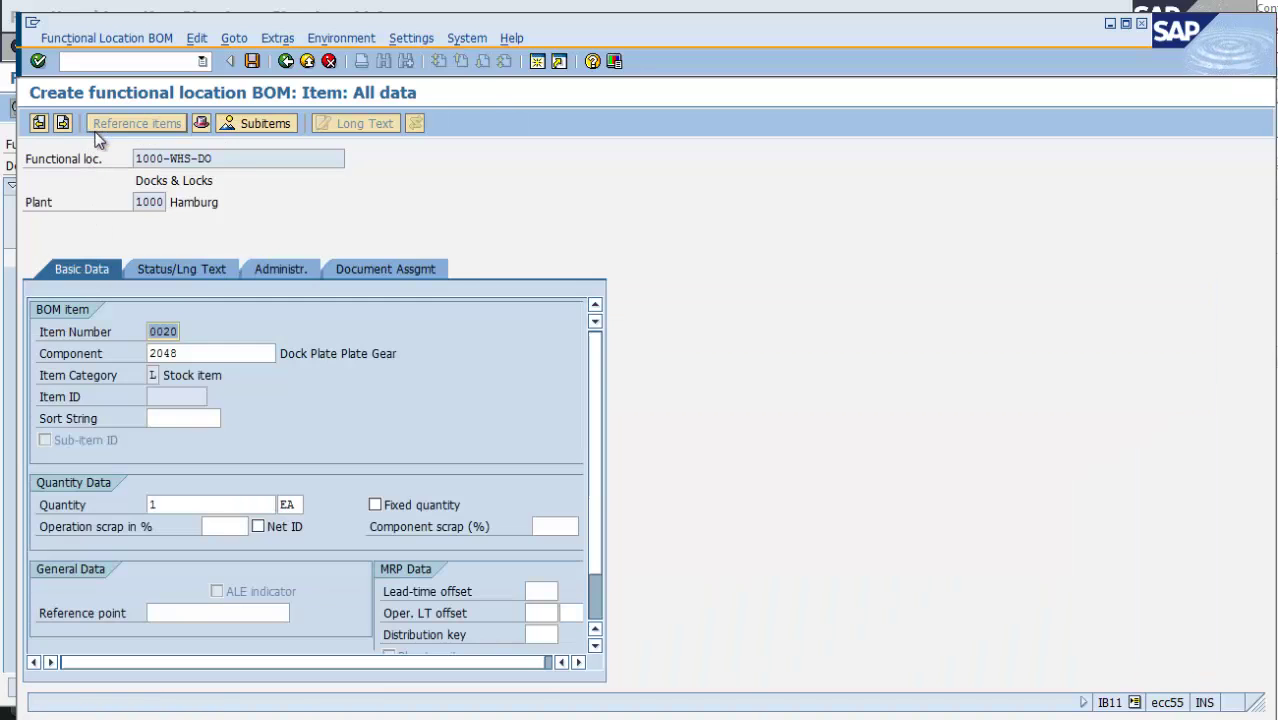
left_click(199, 268)
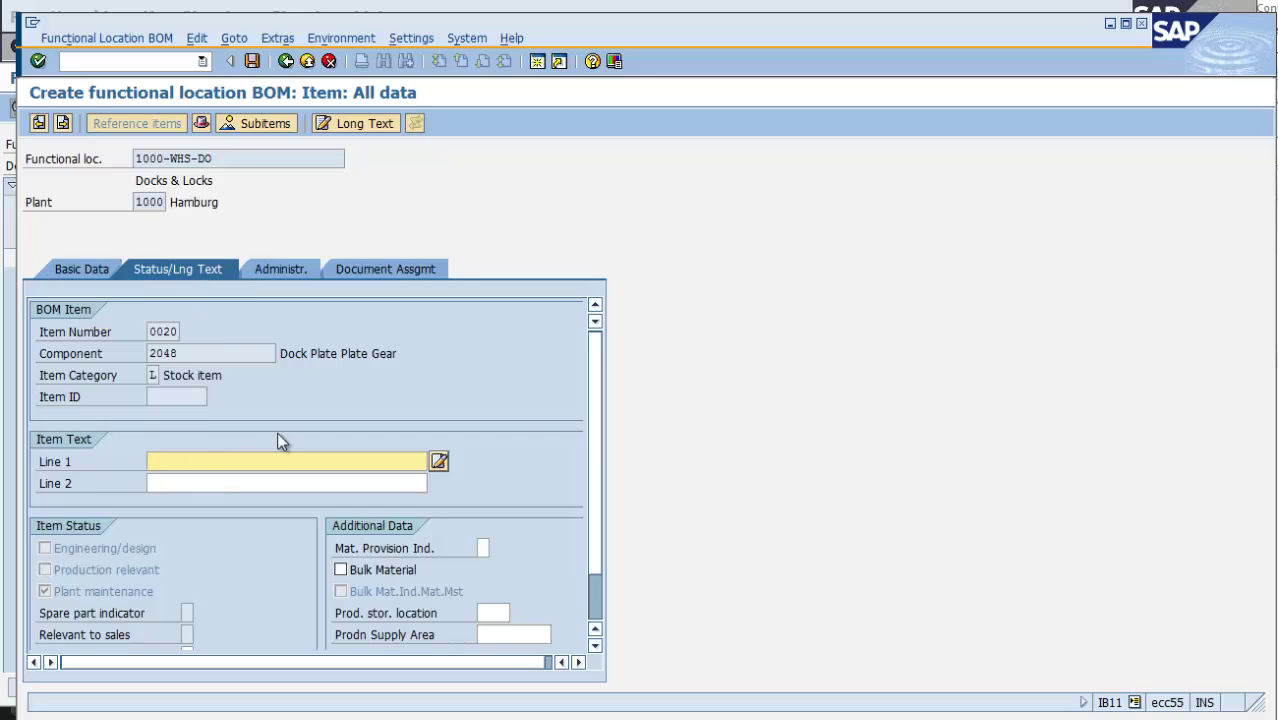
type("item text")
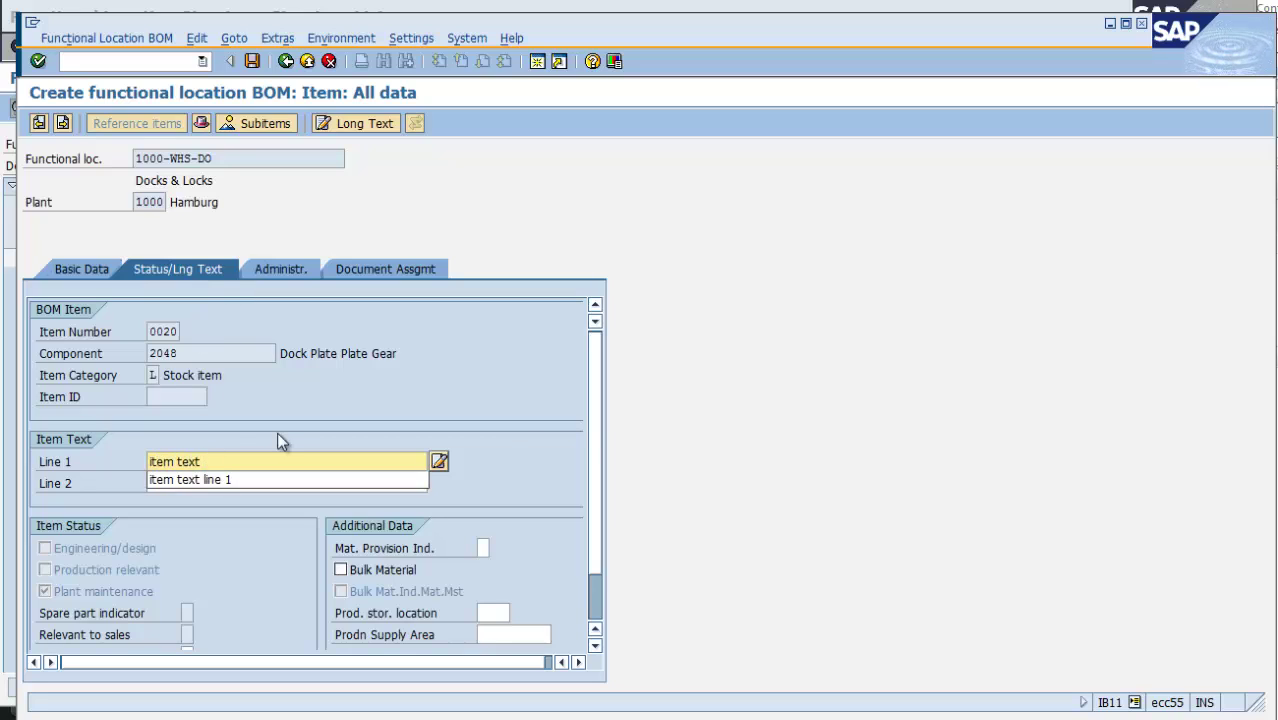
type(" lines for review")
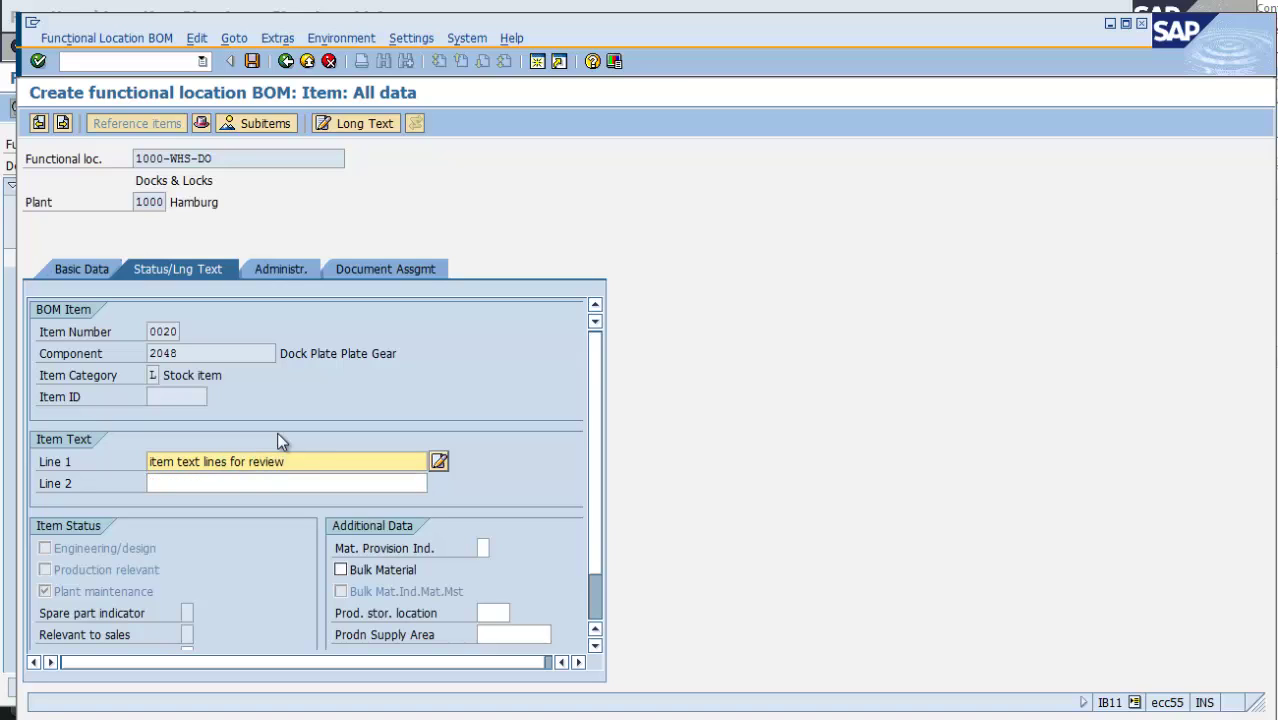
left_click(236, 482)
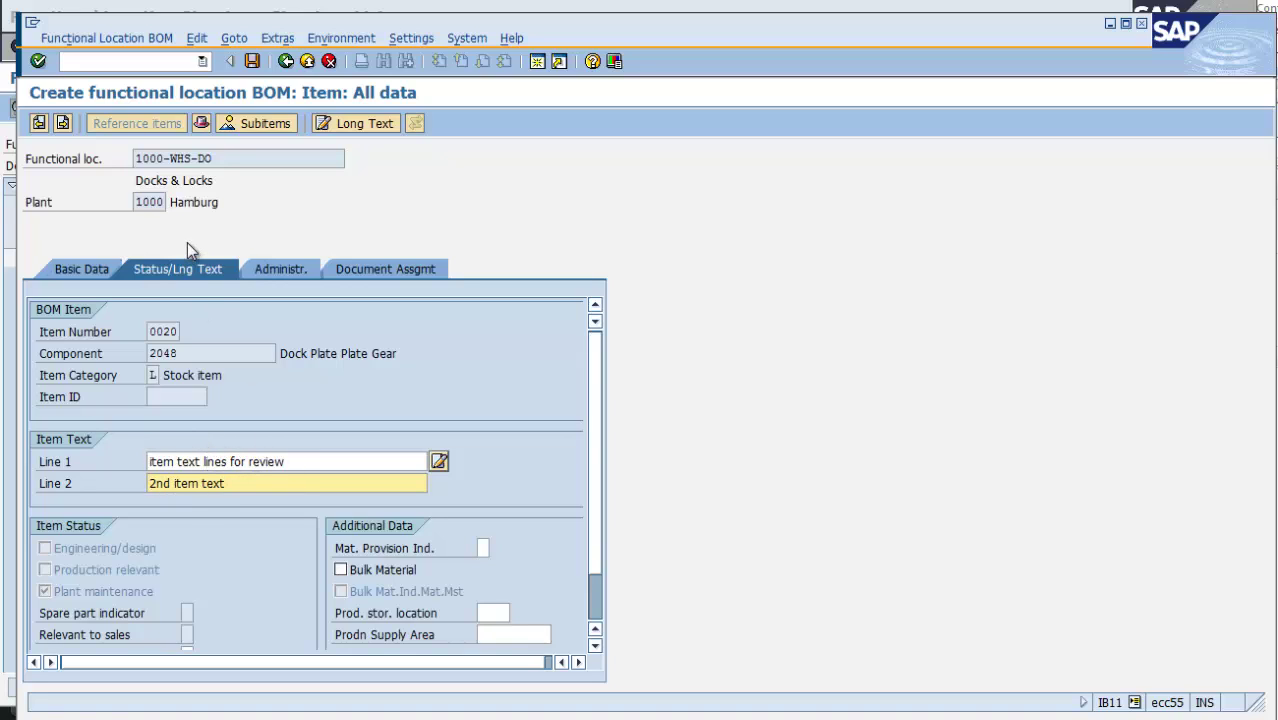
left_click(285, 62)
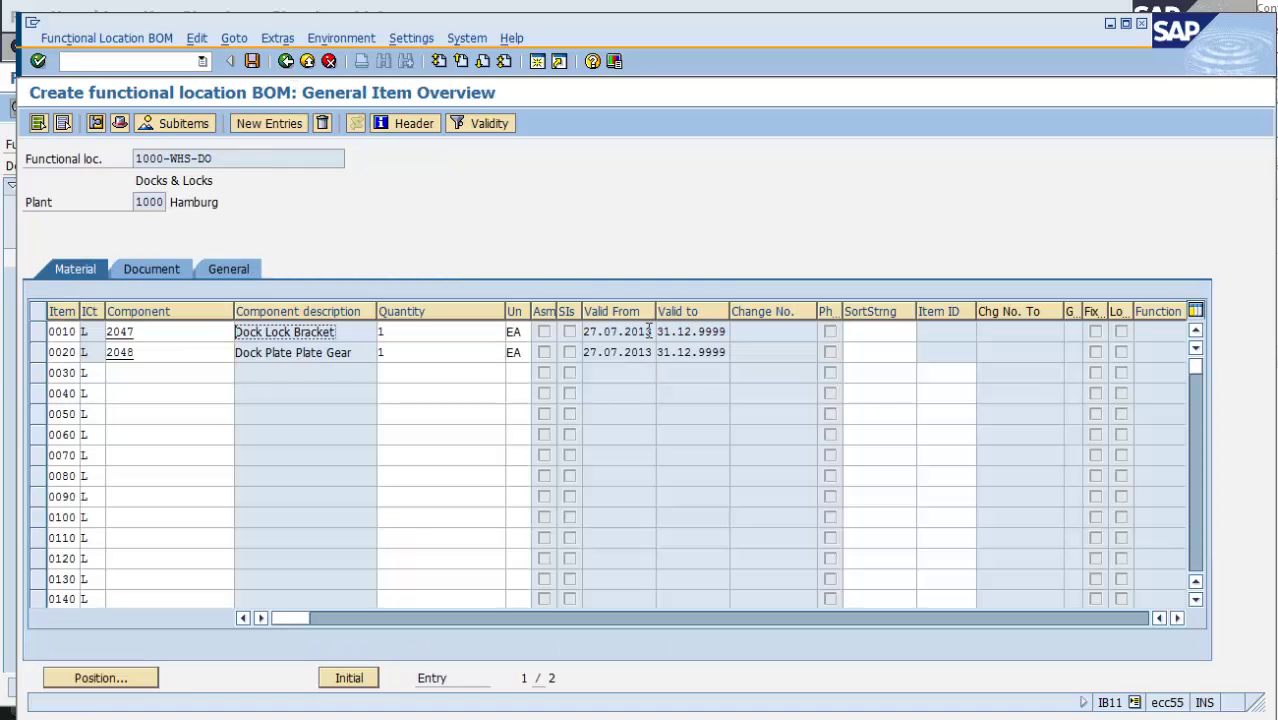
left_click(254, 61)
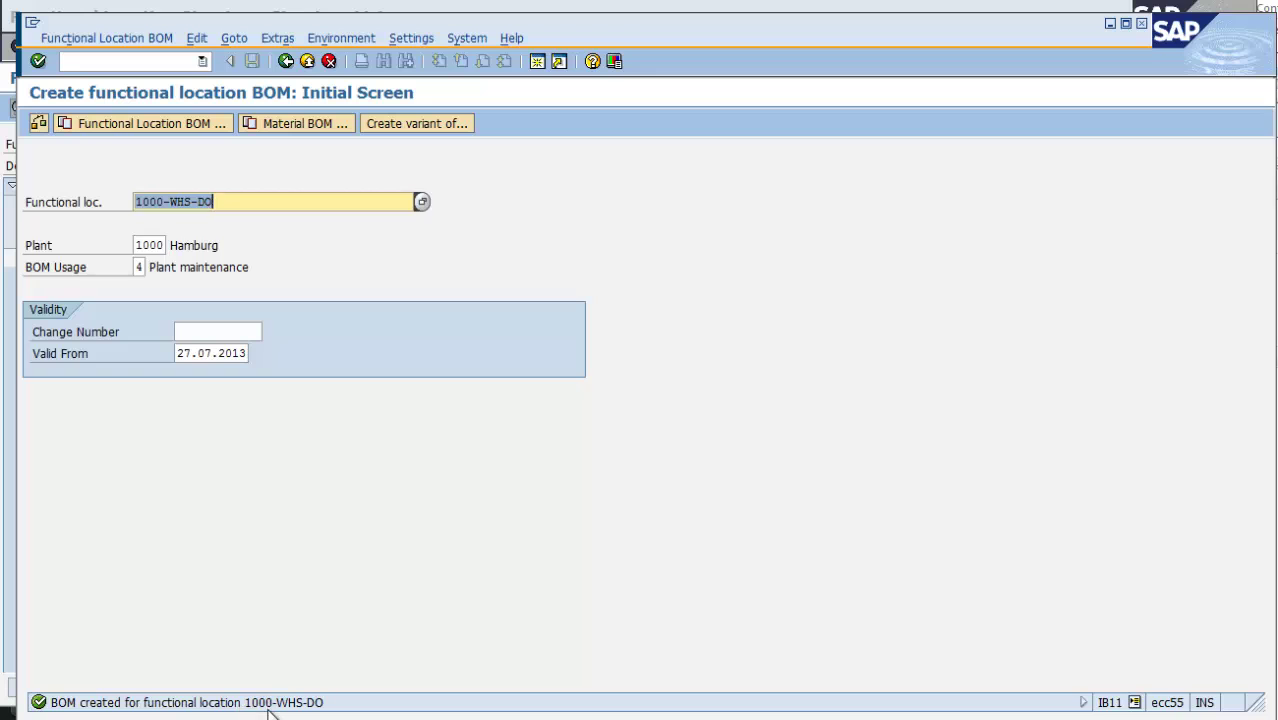
Return to the functional location structure list, refresh it and expand 1000-WHS-DO to check its BOM components.
left_click(6, 652)
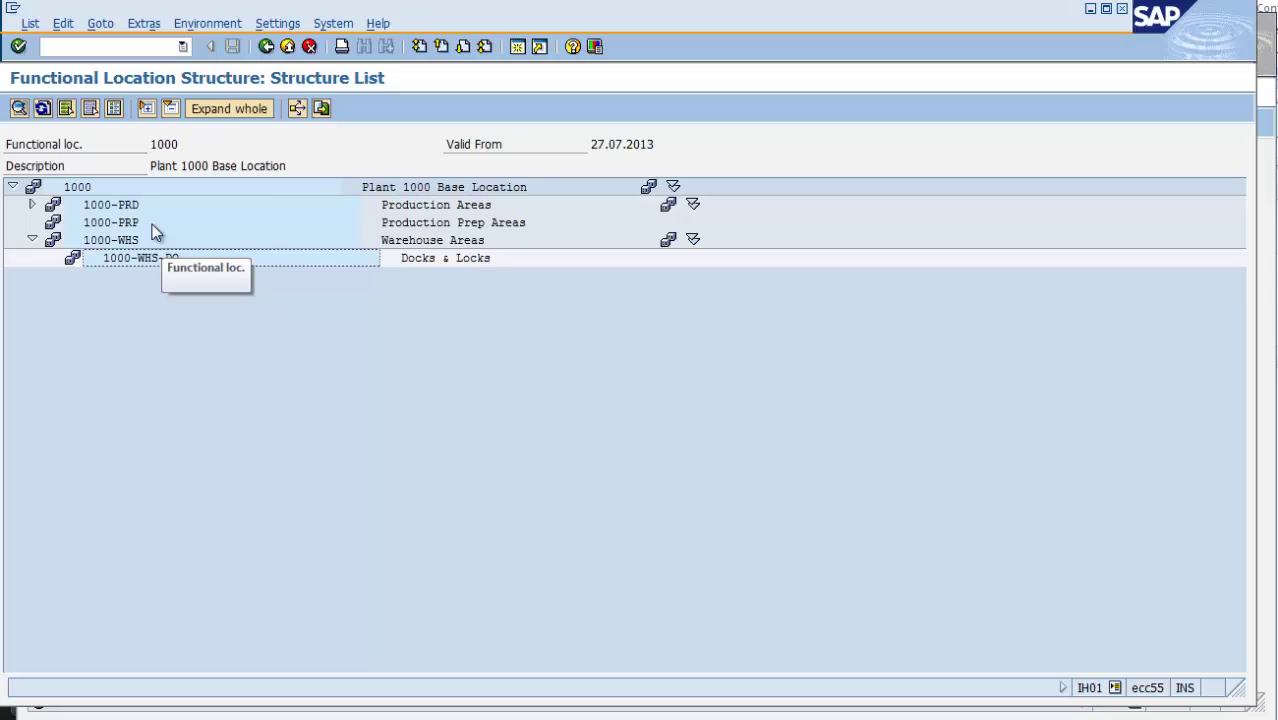
left_click(42, 108)
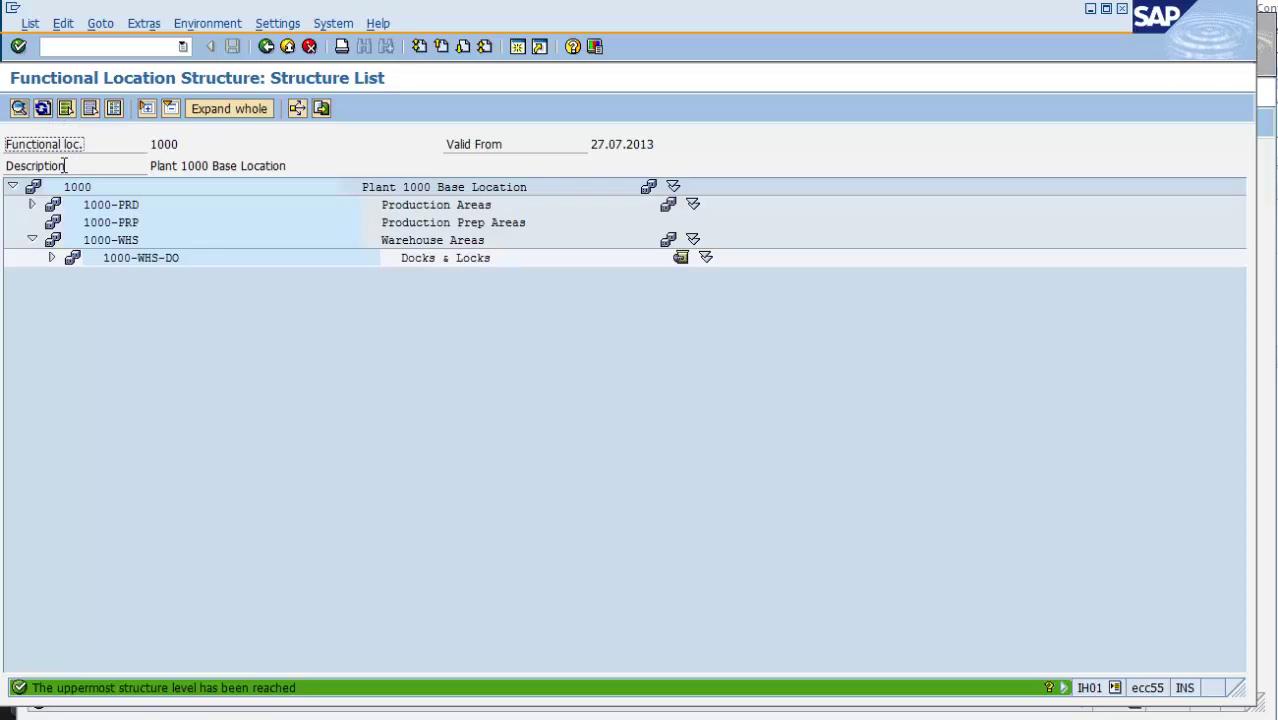
left_click(52, 257)
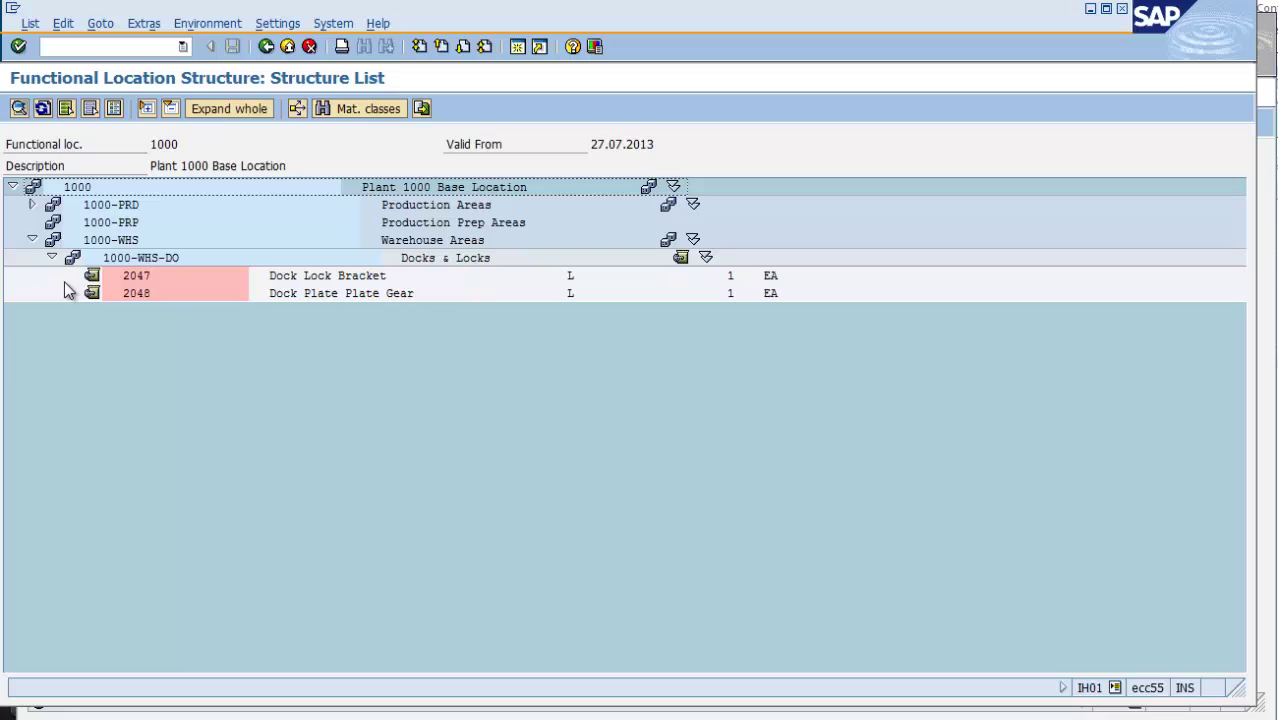
Review functional location 1000-WHS-DO and its BOM components 2047 and 2048 in the structure list.
left_click(194, 257)
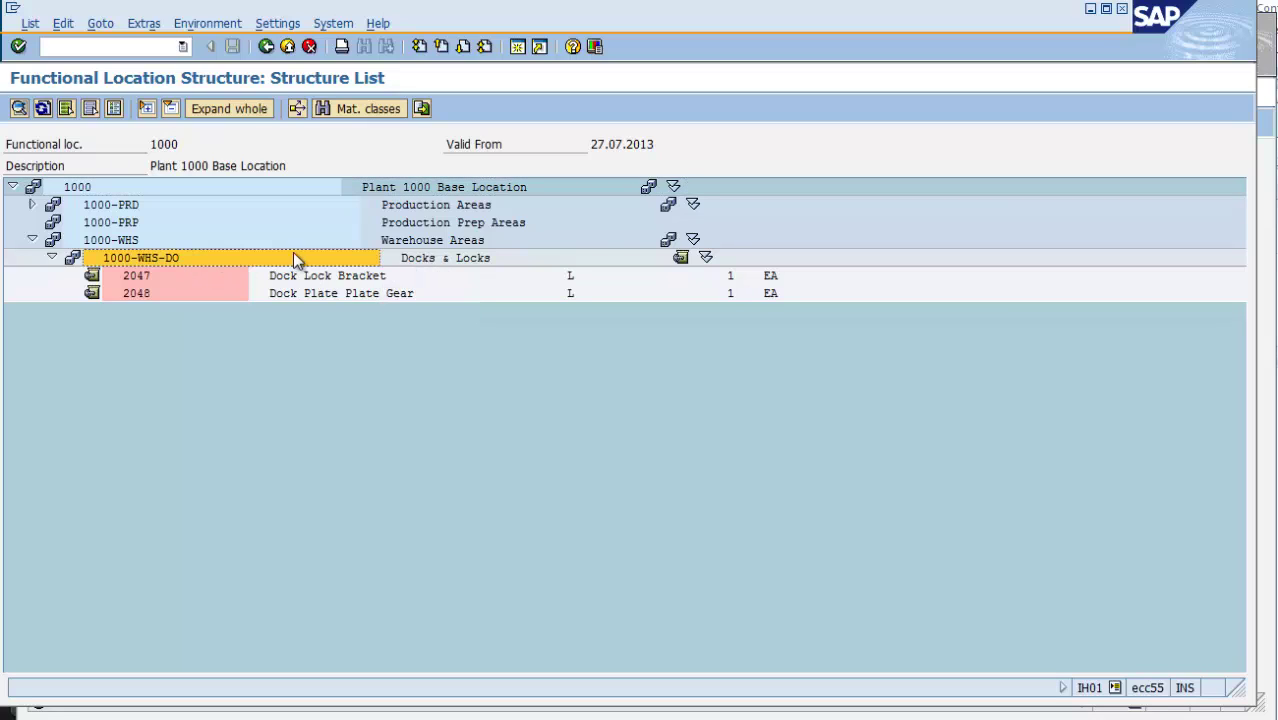
left_click(145, 278)
left_click(155, 293)
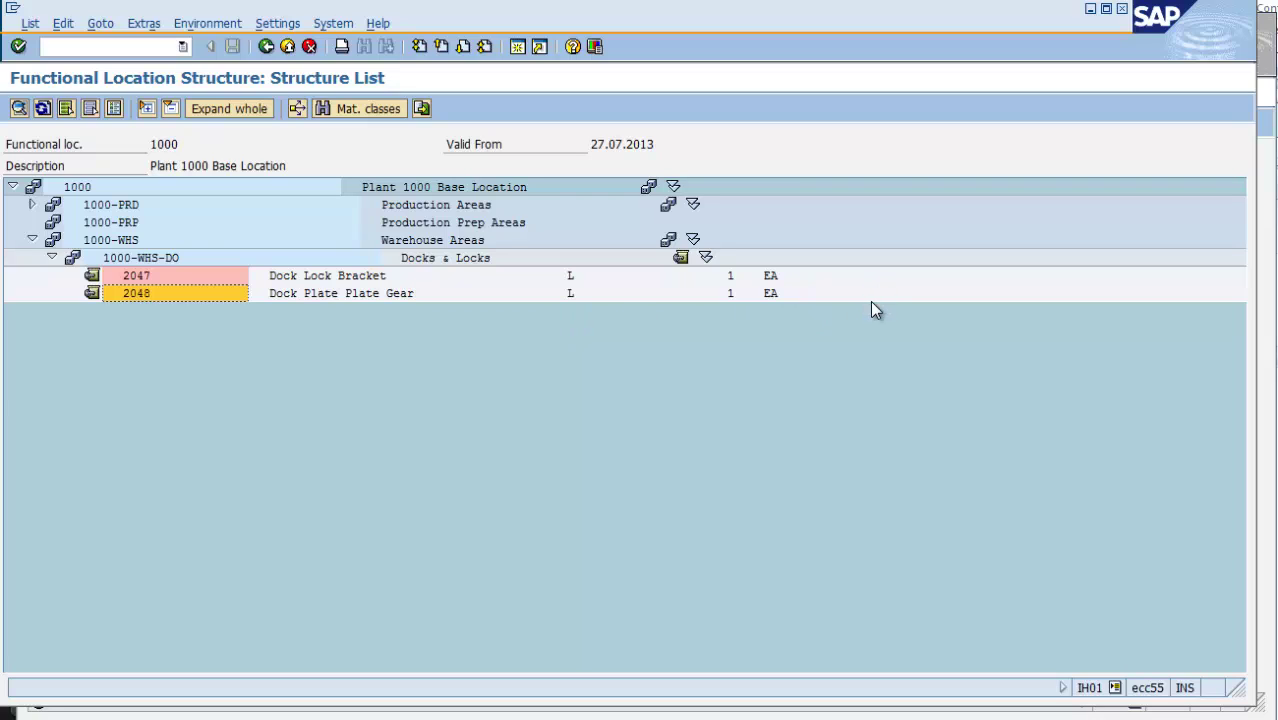
Open the field selection for BOM components and add the Item Text field to the displayed fields.
left_click(207, 24)
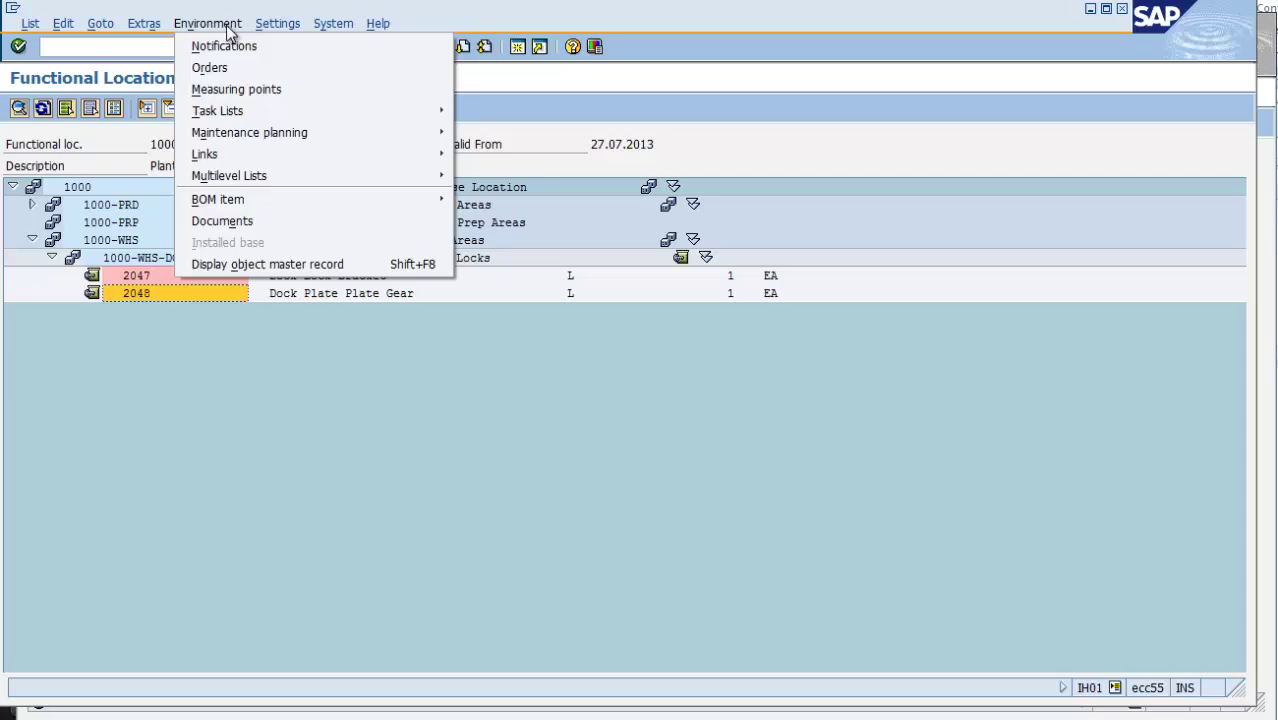
mouse_move(277, 28)
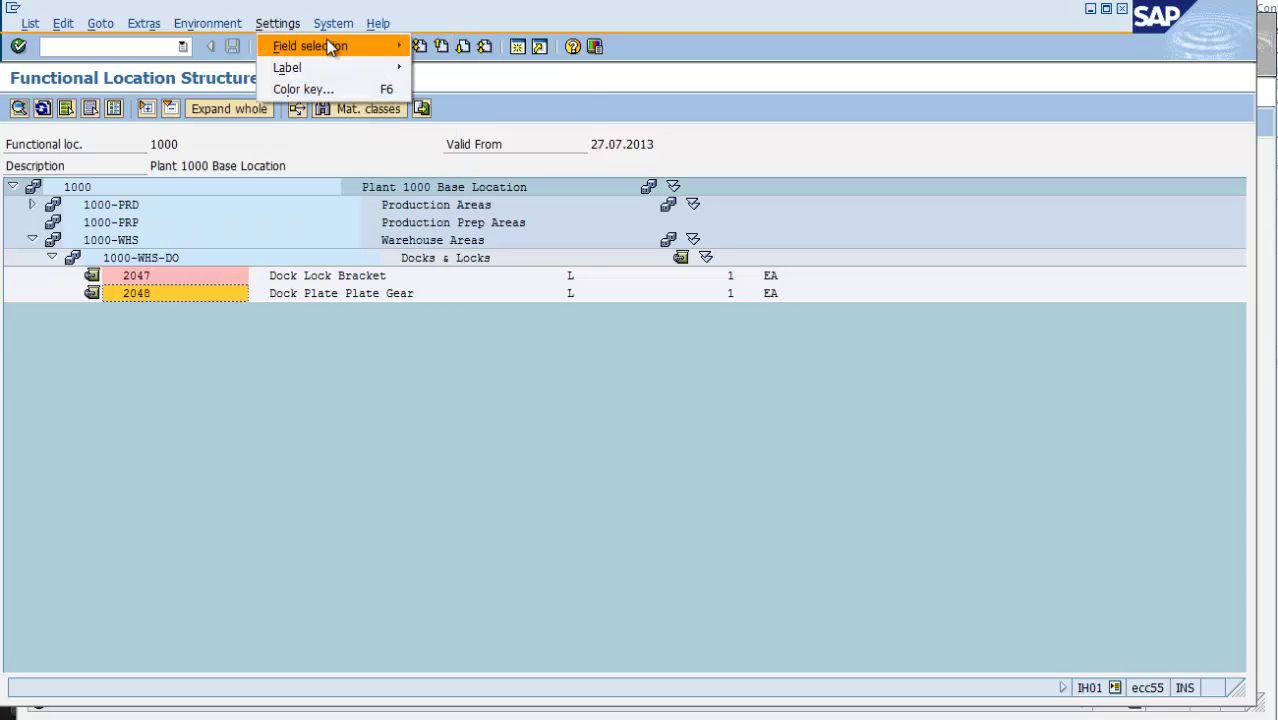
mouse_move(334, 46)
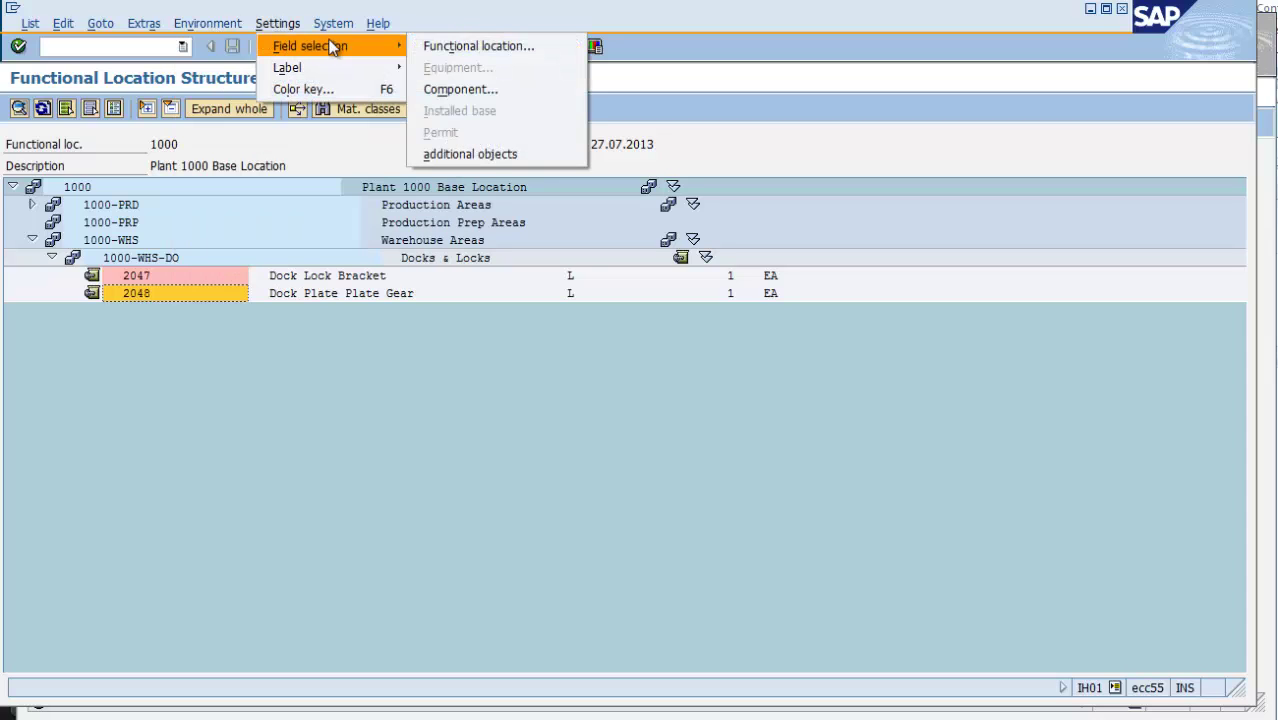
left_click(459, 90)
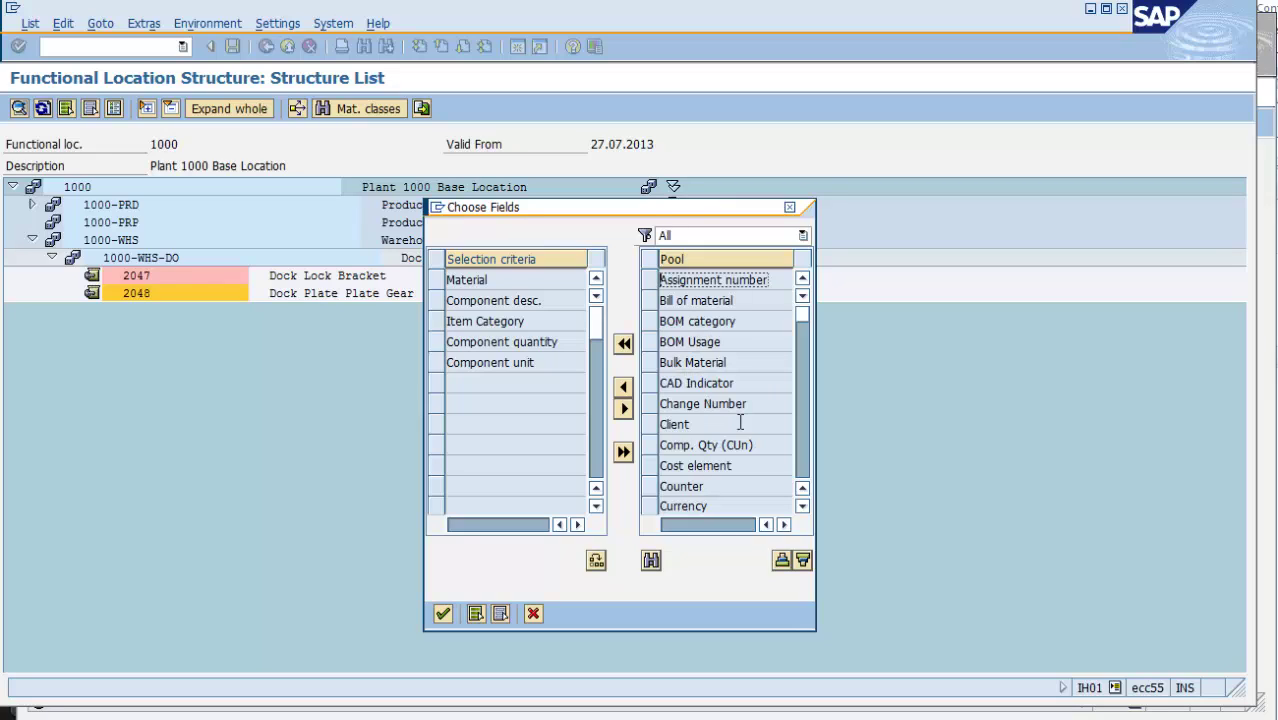
left_click(803, 507)
left_click(803, 507)
left_click(803, 507)
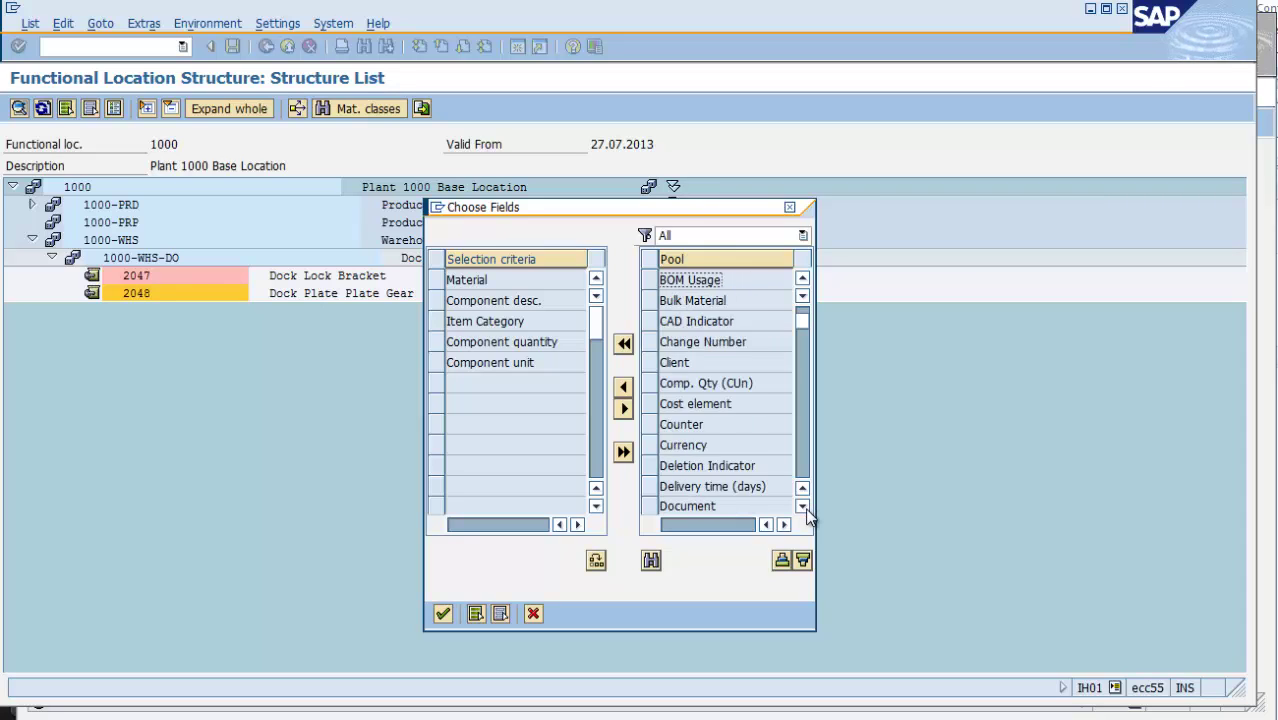
left_click(803, 507)
left_click(803, 507)
left_click(803, 507)
left_click(803, 507)
left_click(803, 507)
left_click(803, 507)
left_click(803, 507)
left_click(803, 507)
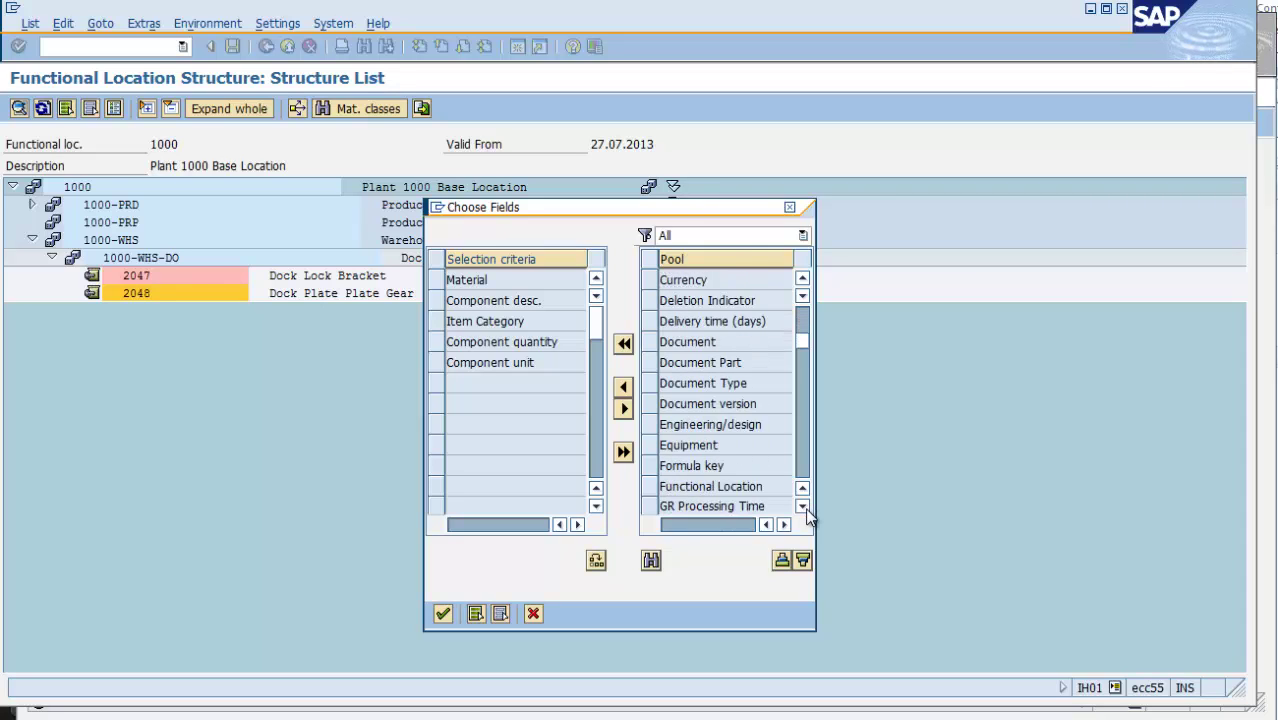
left_click(803, 507)
left_click(803, 507)
left_click(803, 507)
left_click(803, 507)
left_click(803, 507)
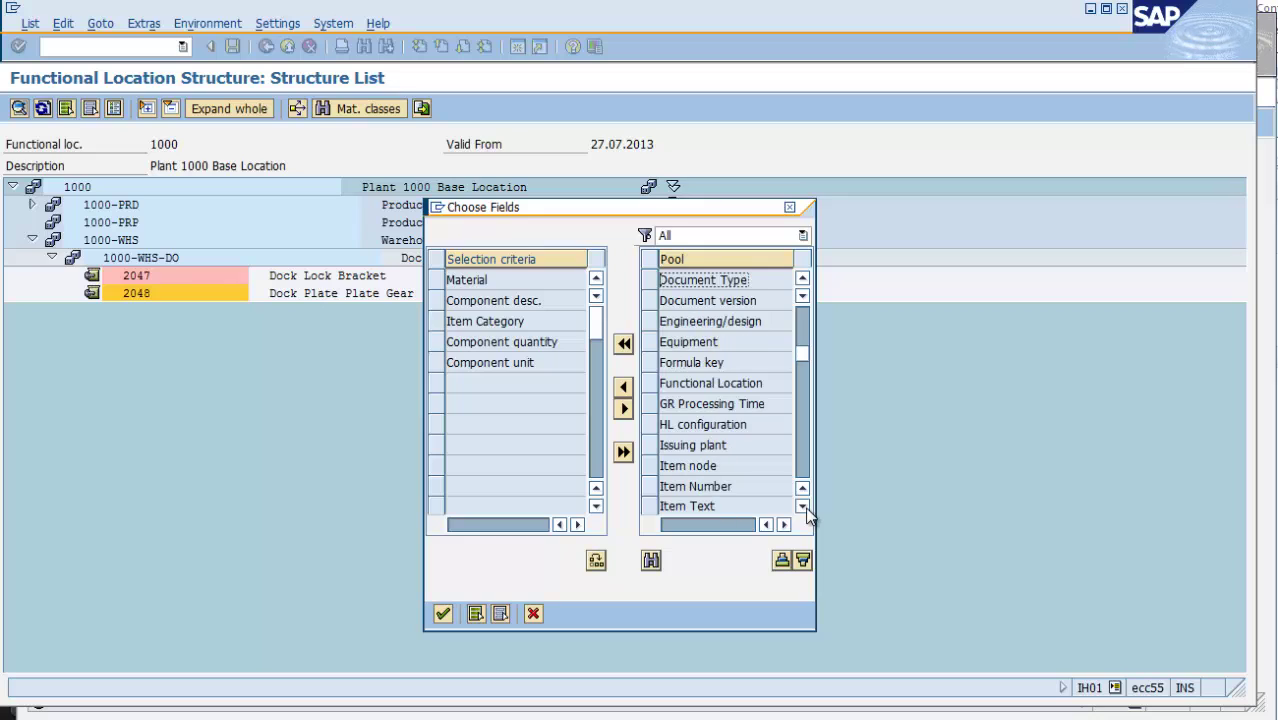
left_click(803, 507)
left_click(803, 507)
left_click(803, 507)
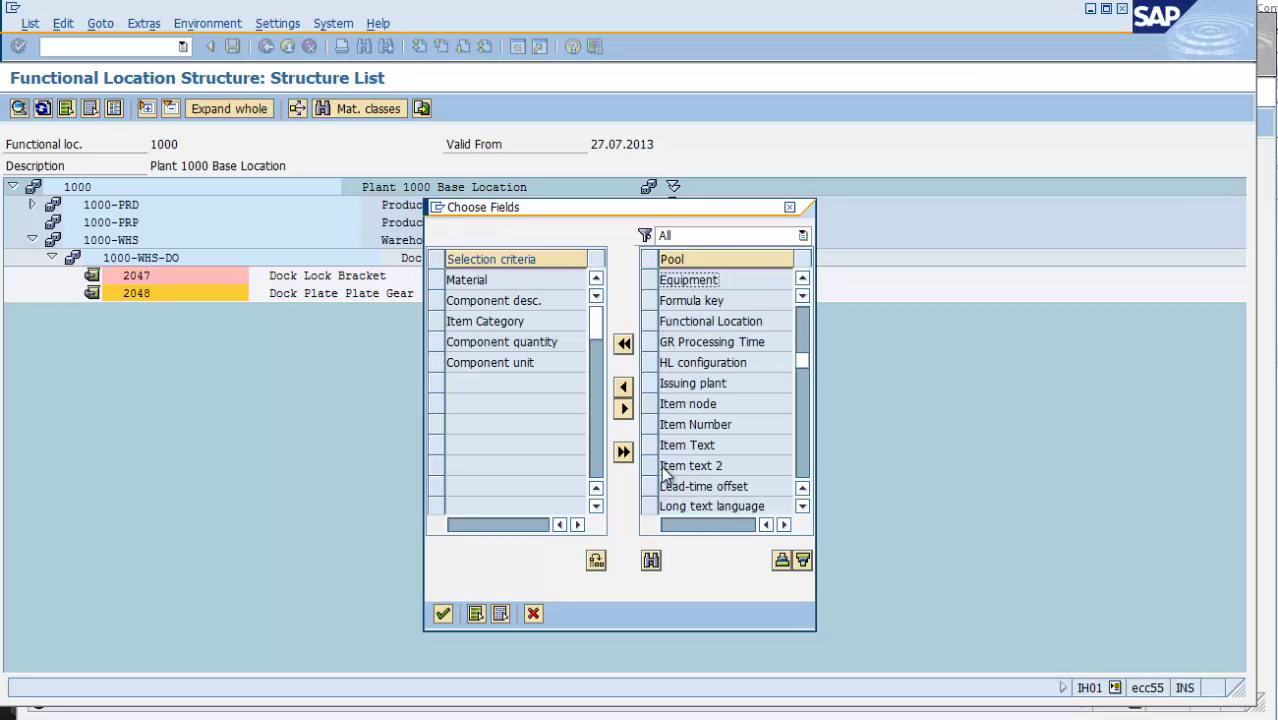
left_click(653, 453)
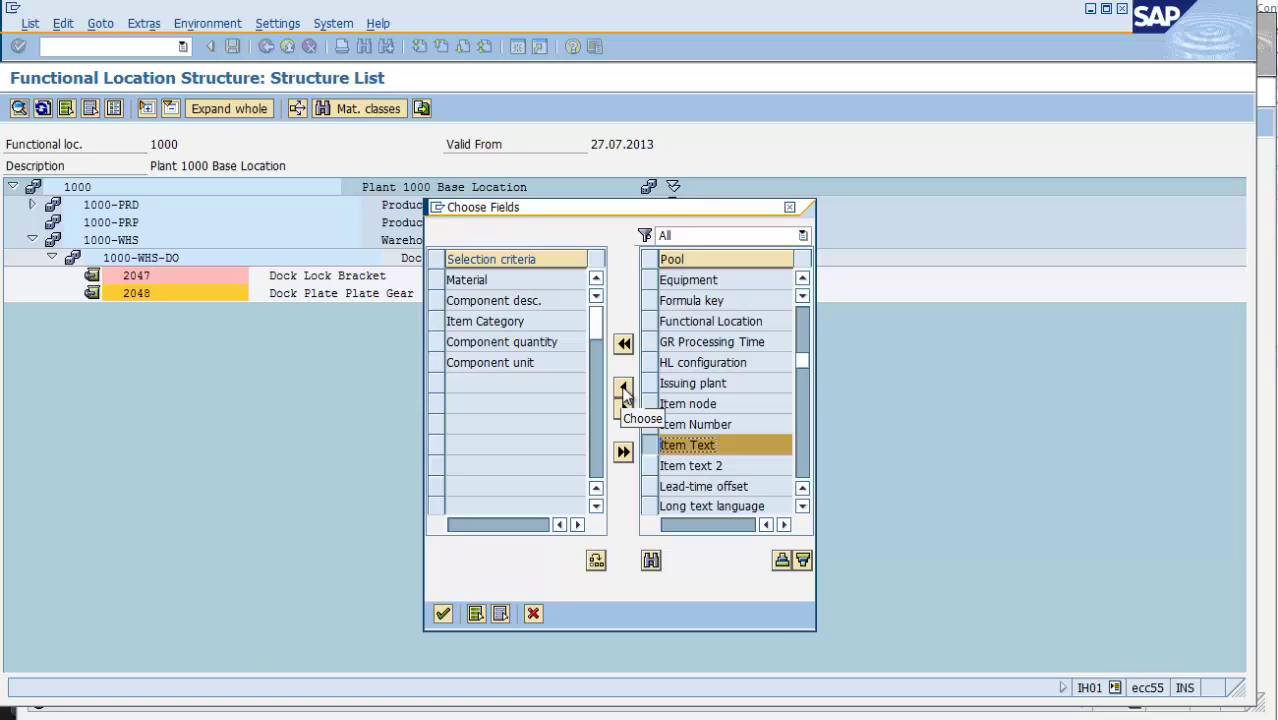
left_click(623, 387)
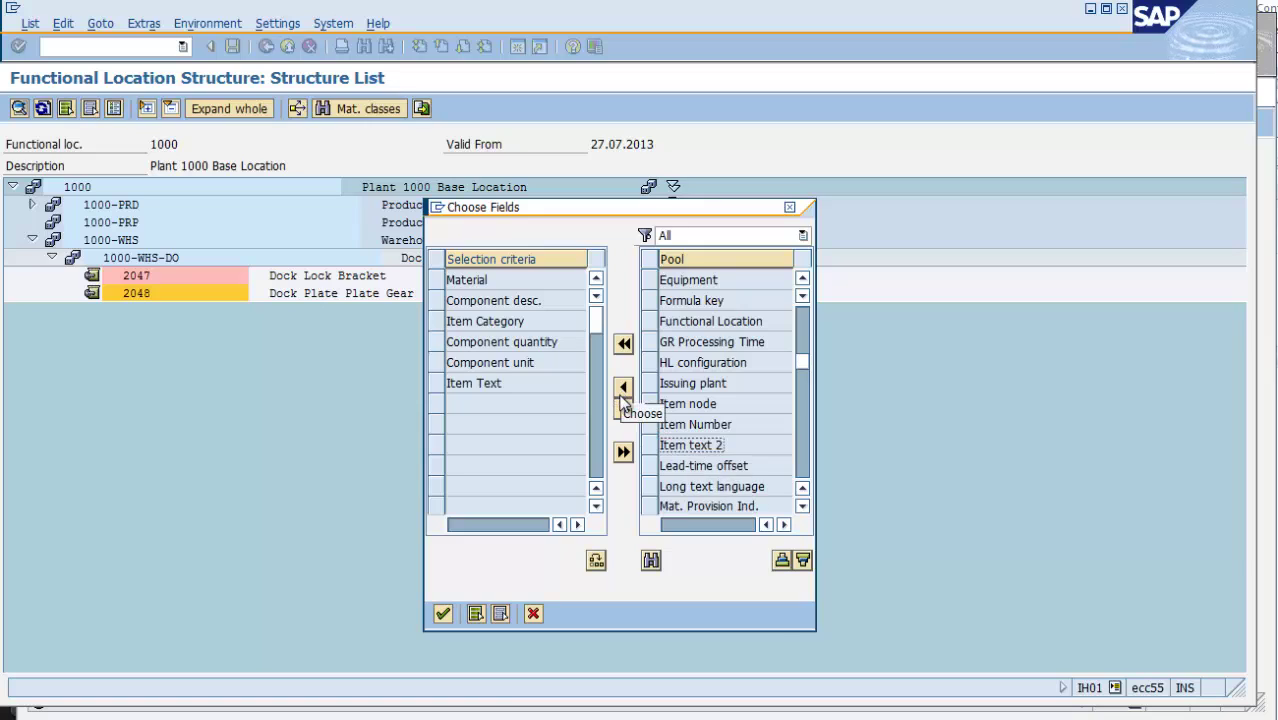
Add the Item text 2 field to the displayed component fields and apply the field selection to the structure list.
left_click(659, 449)
left_click(623, 387)
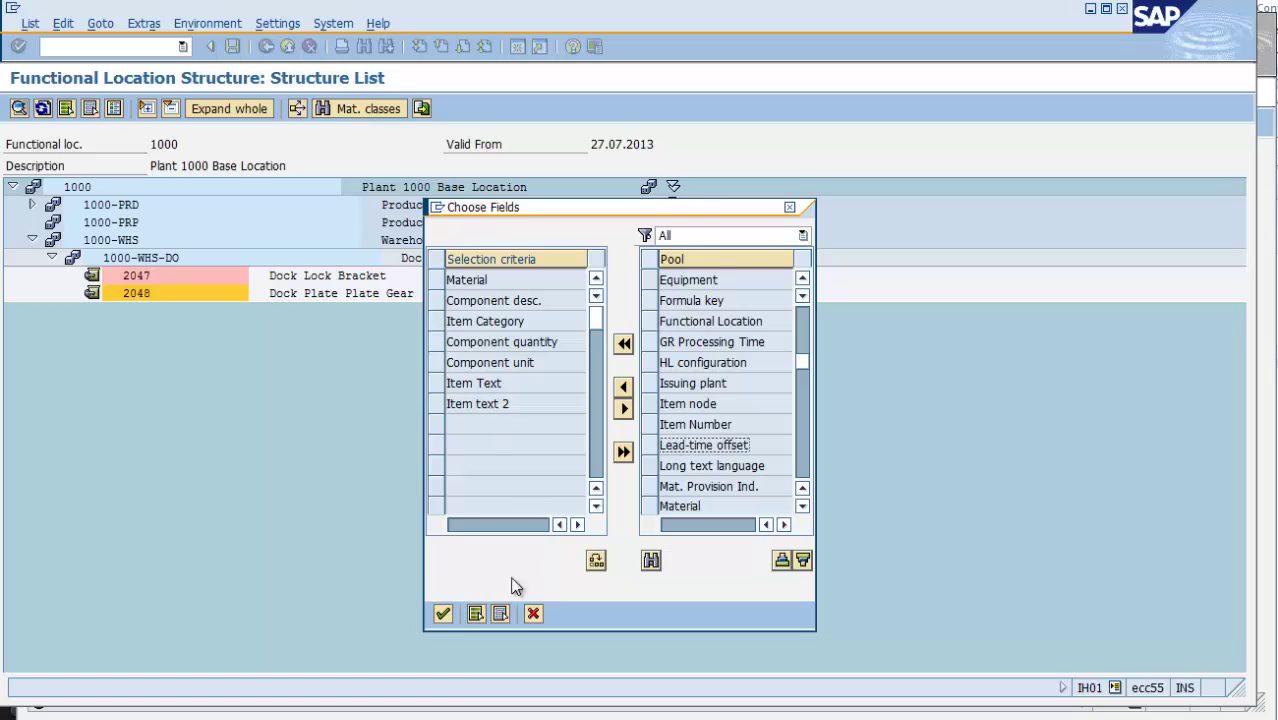
left_click(442, 612)
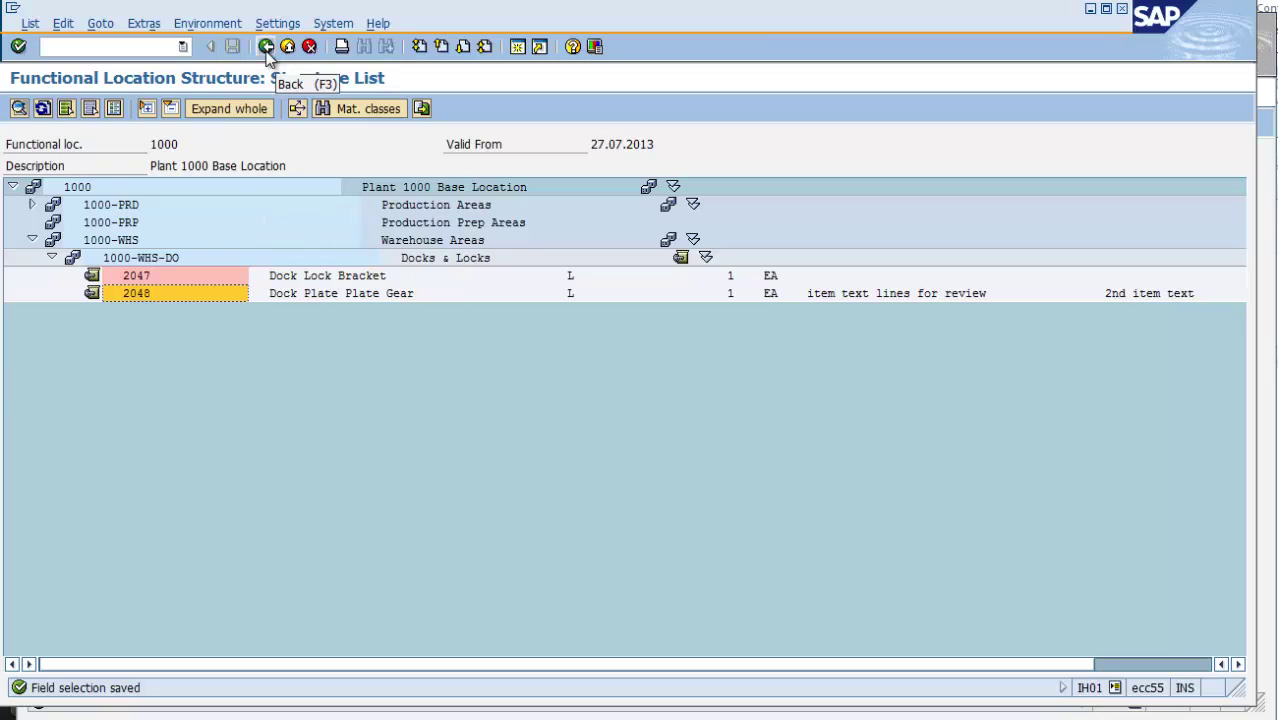
left_click(186, 273)
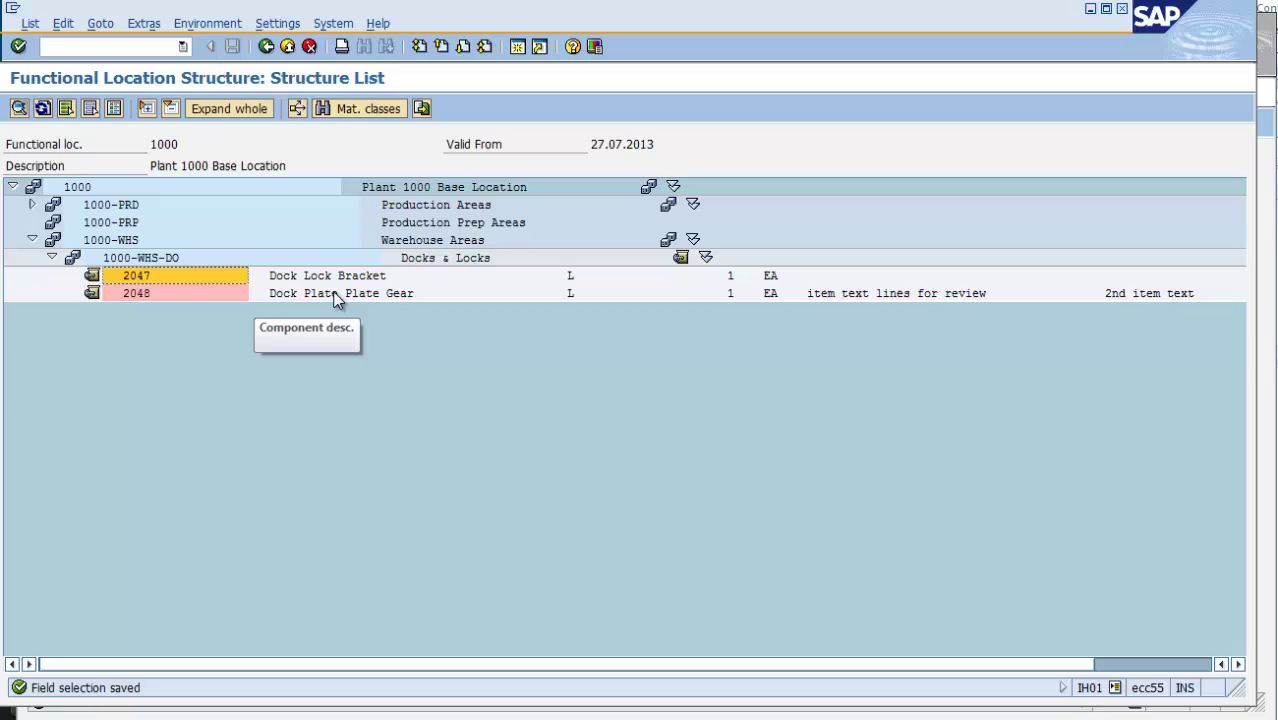